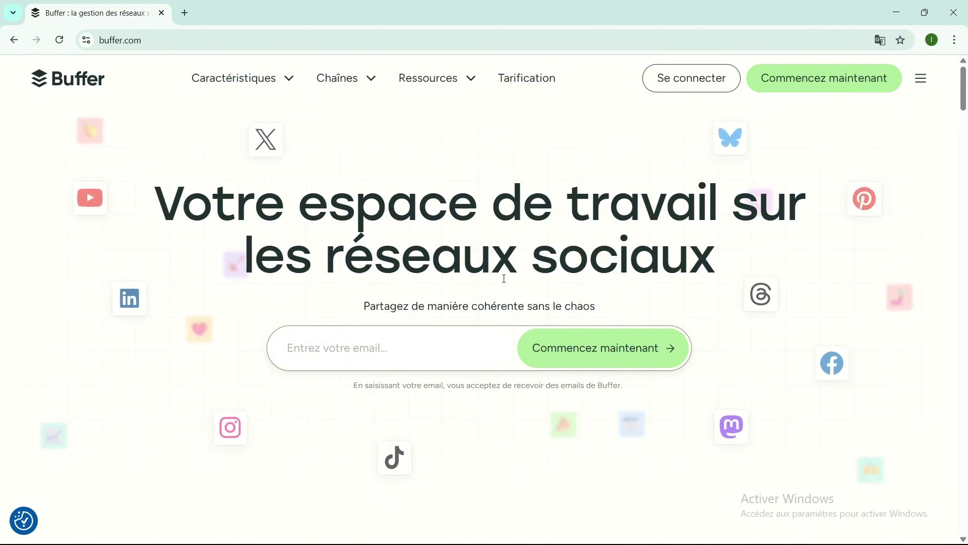
Examine the home page's introduction, usage figures and the Publier section on scheduling content.
scroll(507, 277, down, 1)
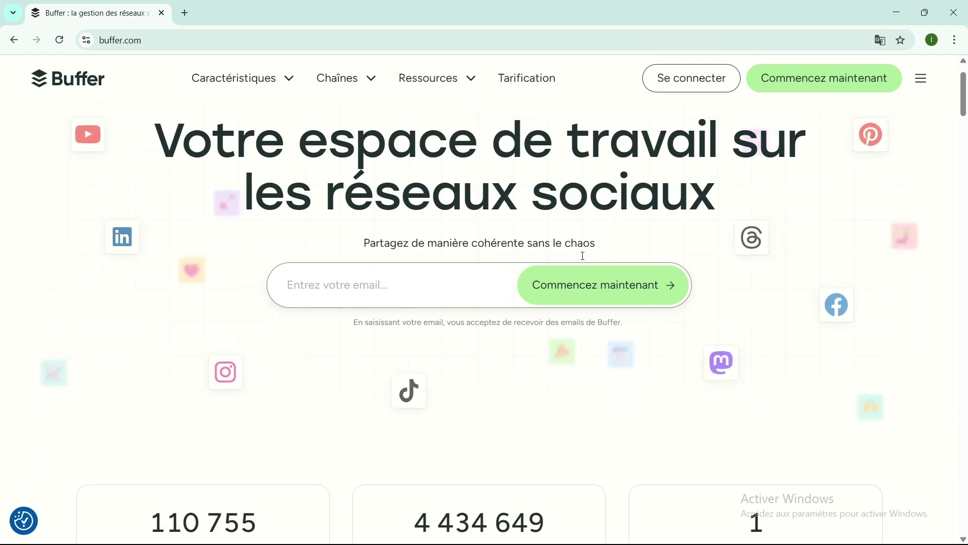
scroll(494, 309, down, 4)
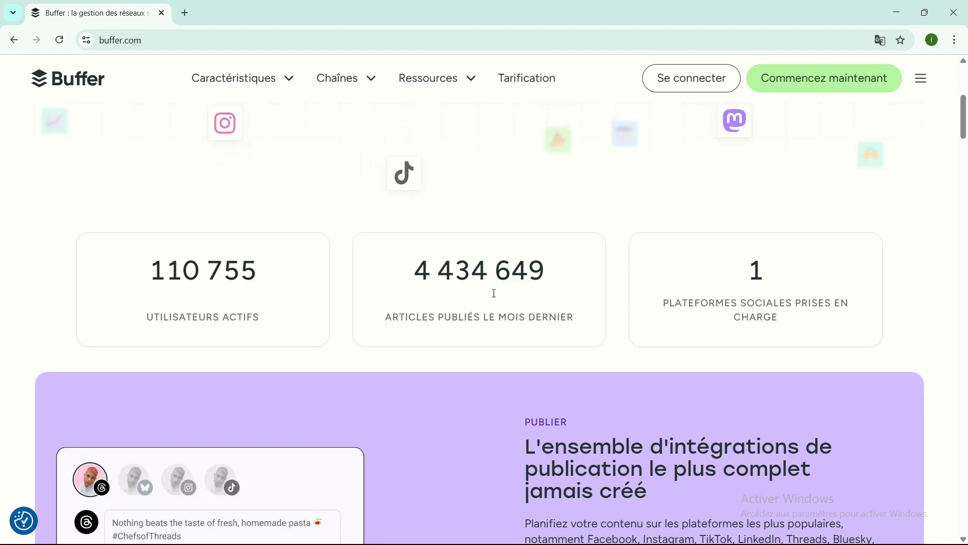
scroll(698, 322, down, 1)
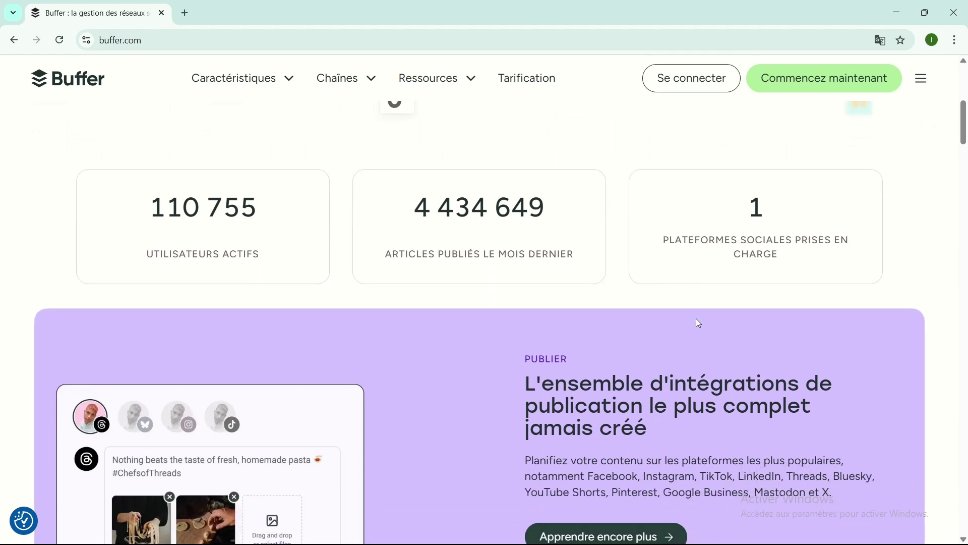
scroll(696, 320, down, 1)
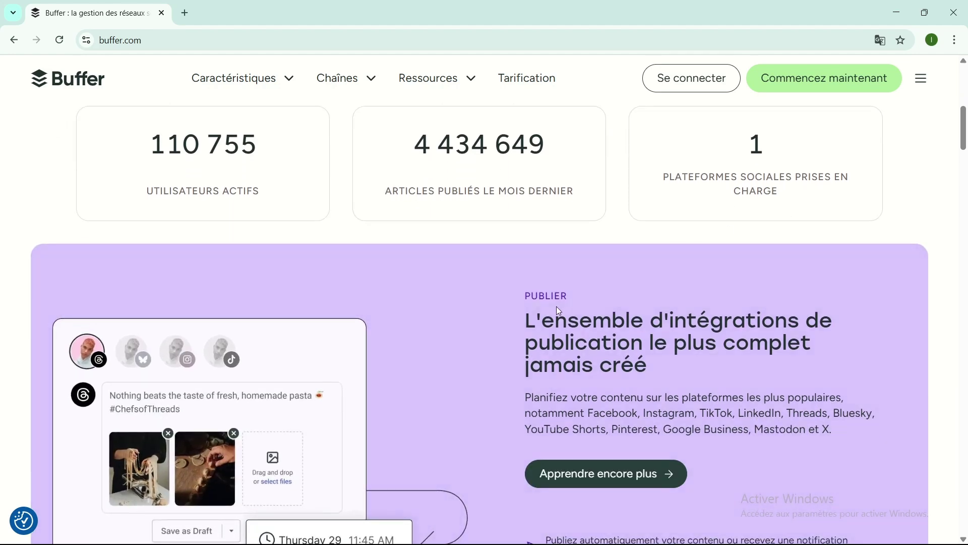
scroll(558, 309, down, 1)
scroll(554, 310, down, 2)
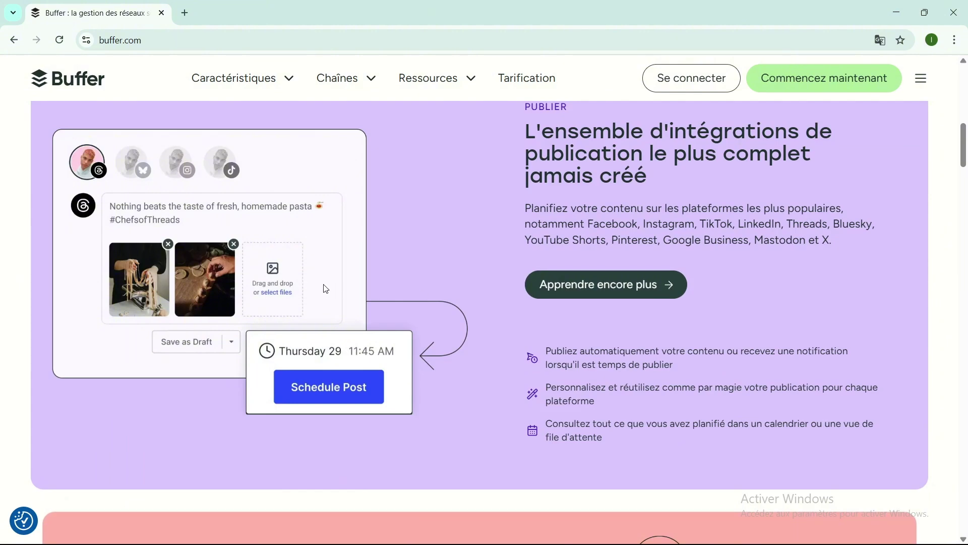
scroll(535, 264, up, 1)
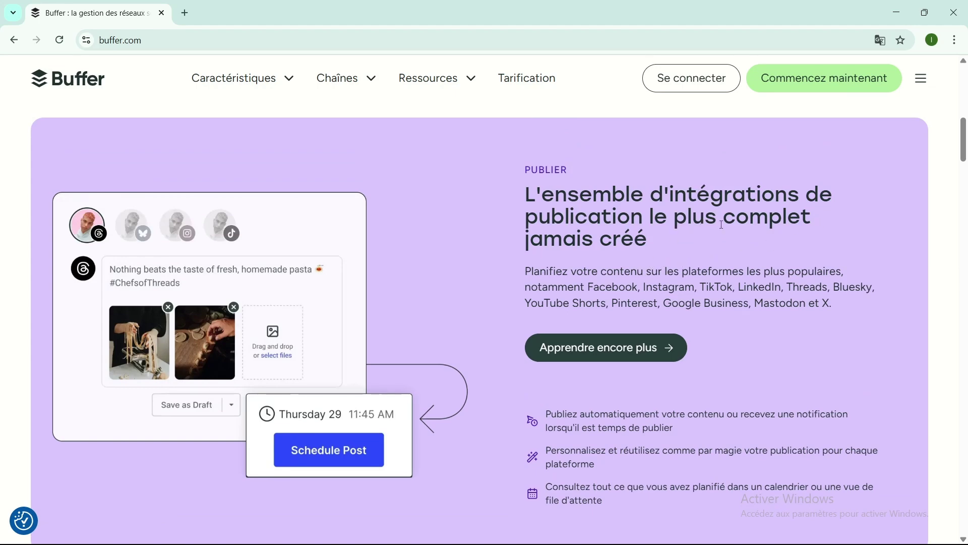
scroll(622, 265, down, 3)
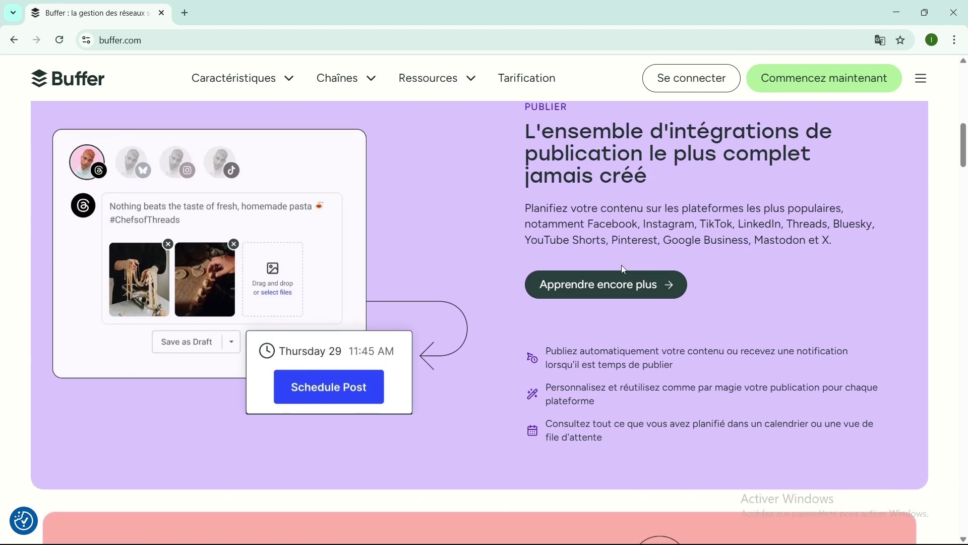
scroll(326, 326, down, 3)
scroll(324, 313, up, 5)
scroll(196, 322, down, 4)
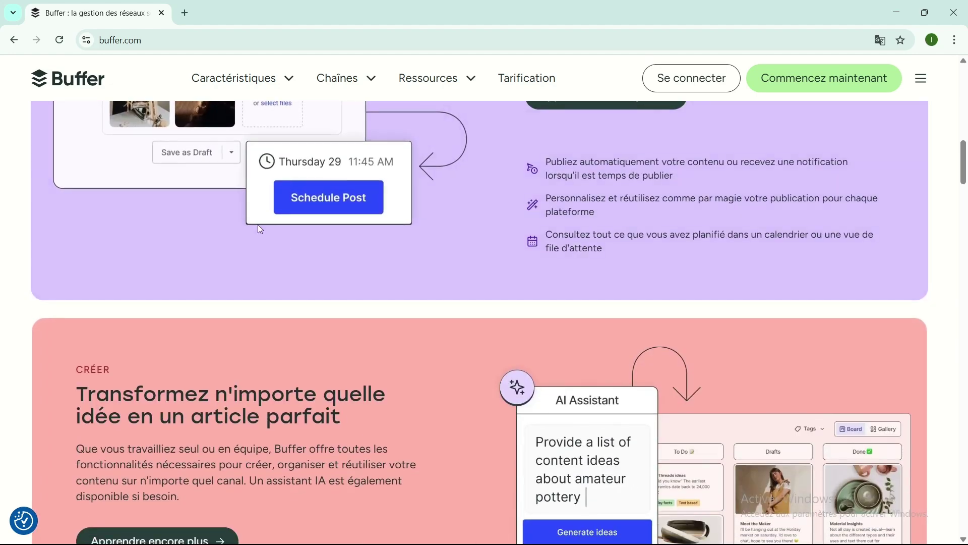
Review the Créer, Collaborer, S'engager and Analyser sections and the social accounts that can be connected.
scroll(307, 286, down, 3)
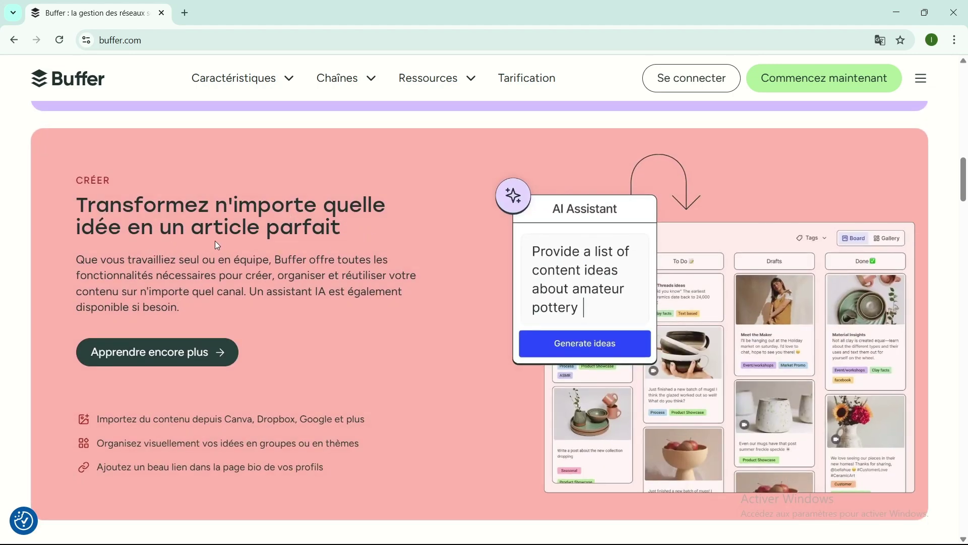
scroll(361, 279, down, 5)
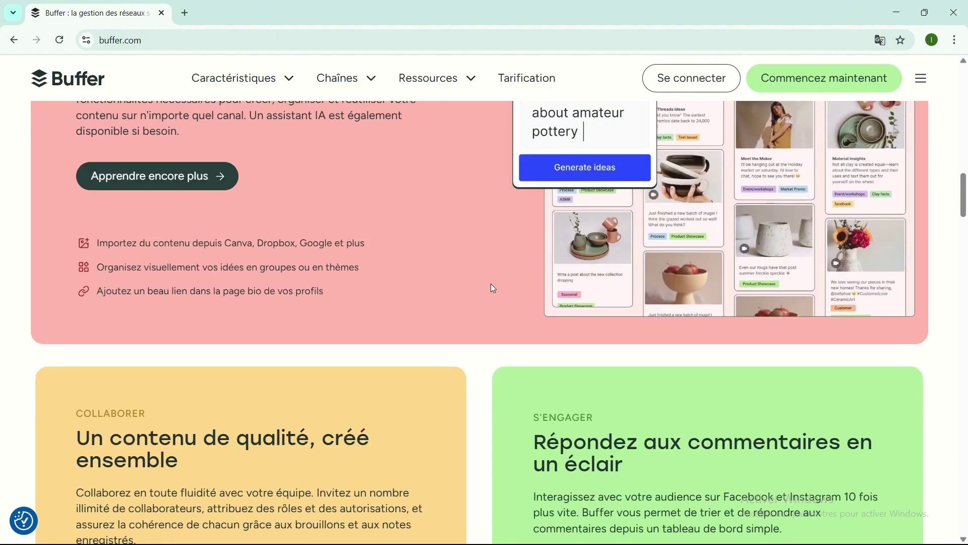
scroll(492, 288, down, 3)
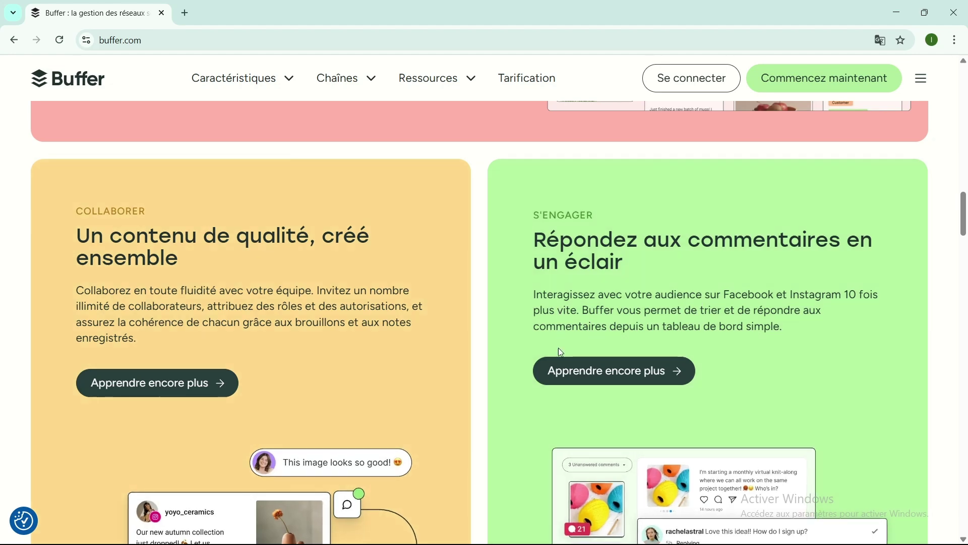
scroll(541, 391, down, 6)
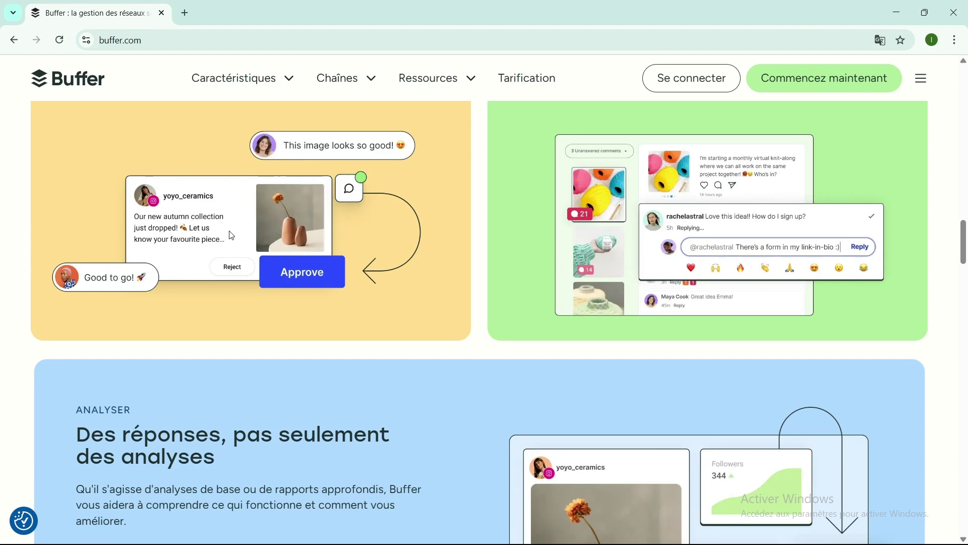
scroll(147, 276, down, 6)
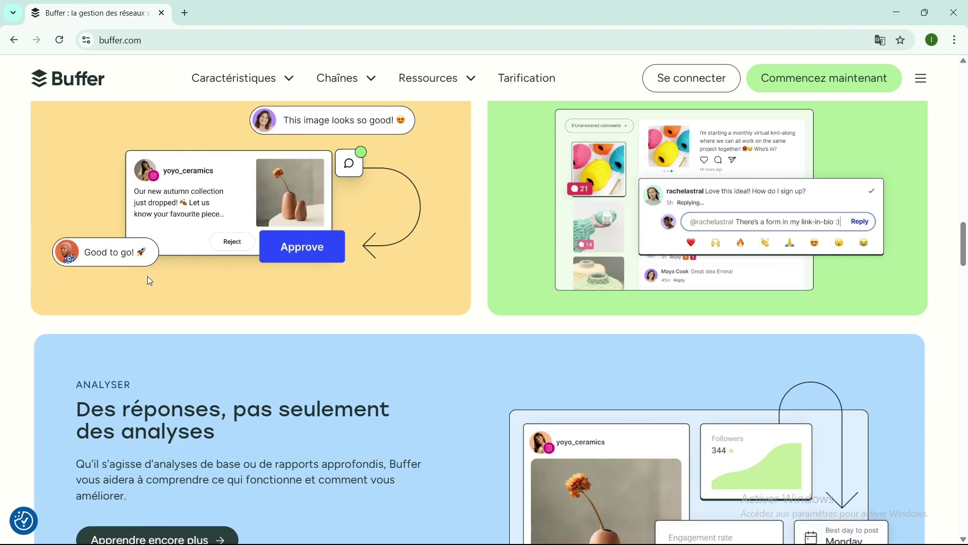
scroll(148, 277, down, 2)
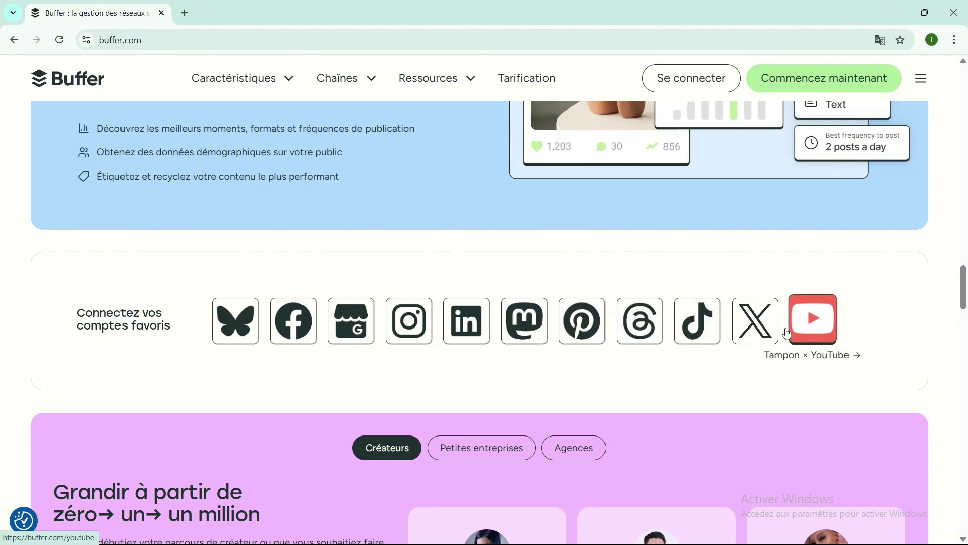
scroll(429, 406, down, 2)
scroll(426, 405, down, 4)
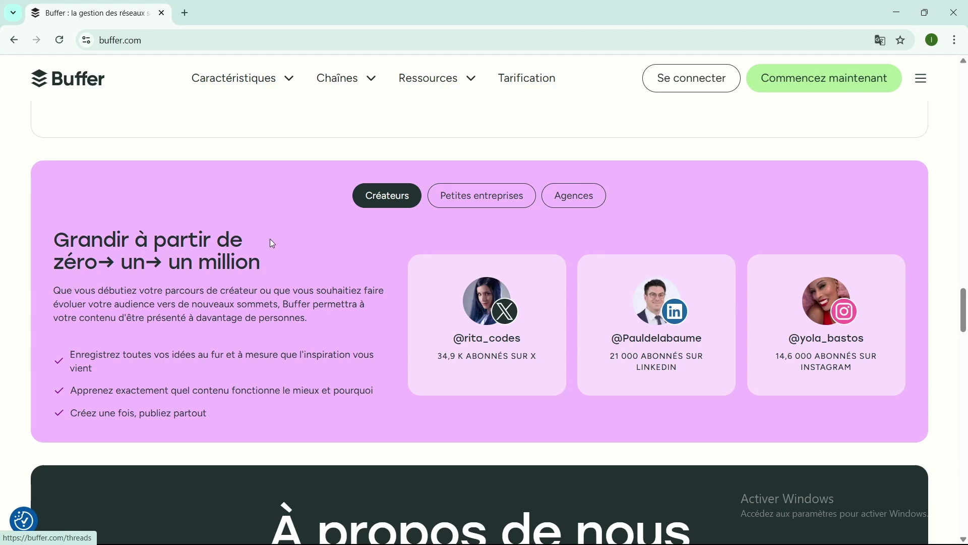
Look through the creators, company, resources and footer sections of the home page.
scroll(234, 274, down, 10)
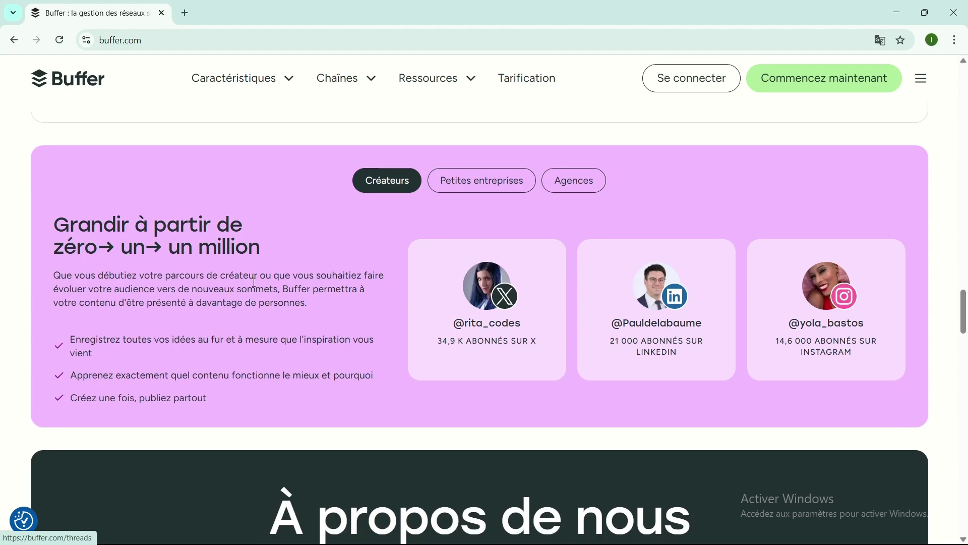
scroll(242, 288, down, 7)
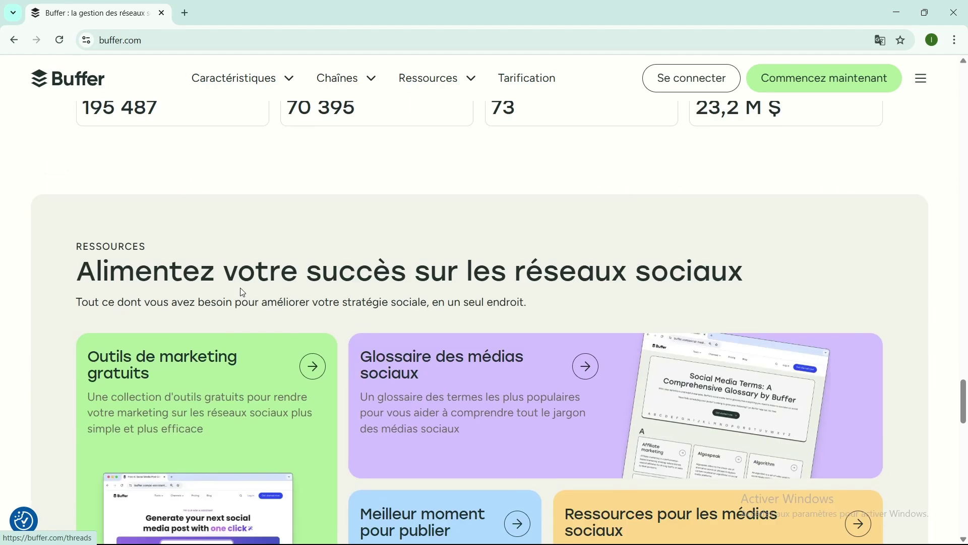
scroll(242, 292, down, 3)
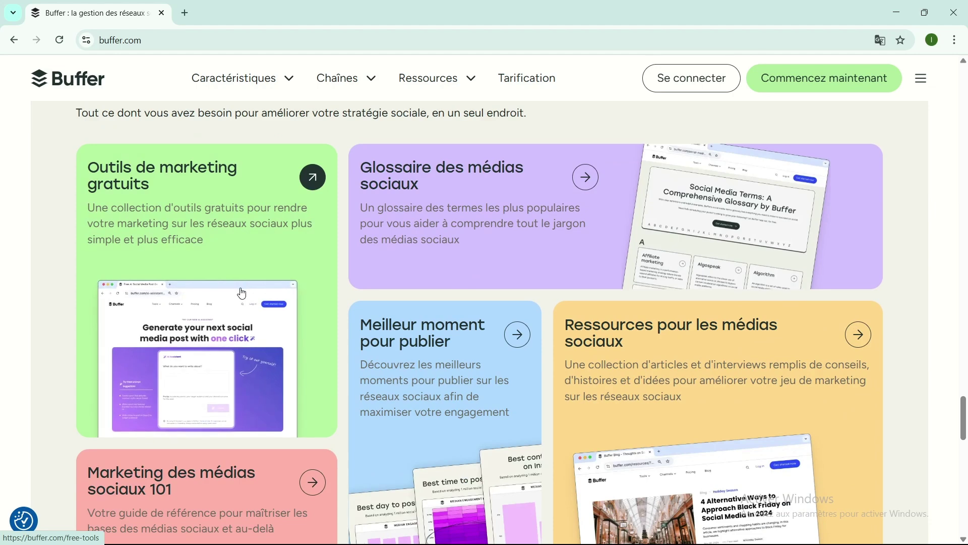
scroll(242, 292, down, 11)
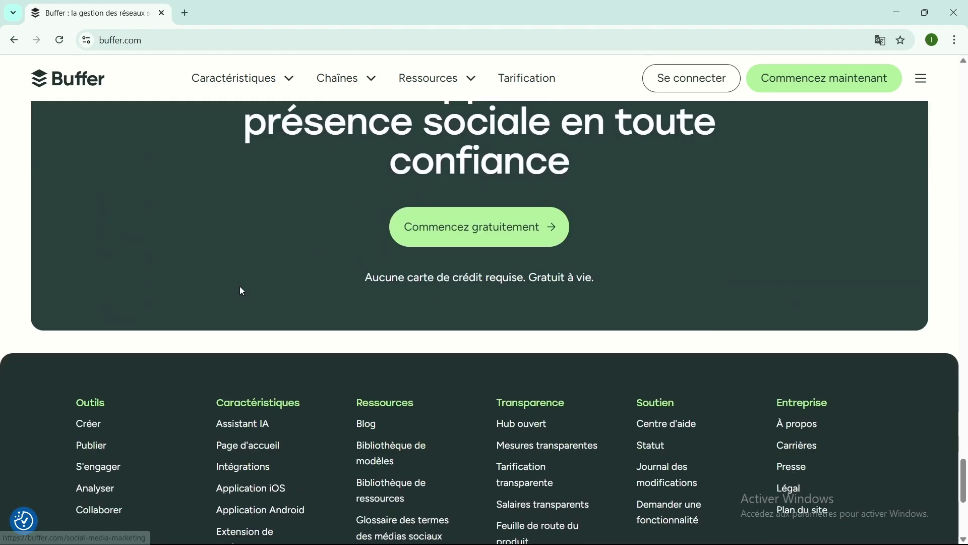
scroll(242, 291, down, 3)
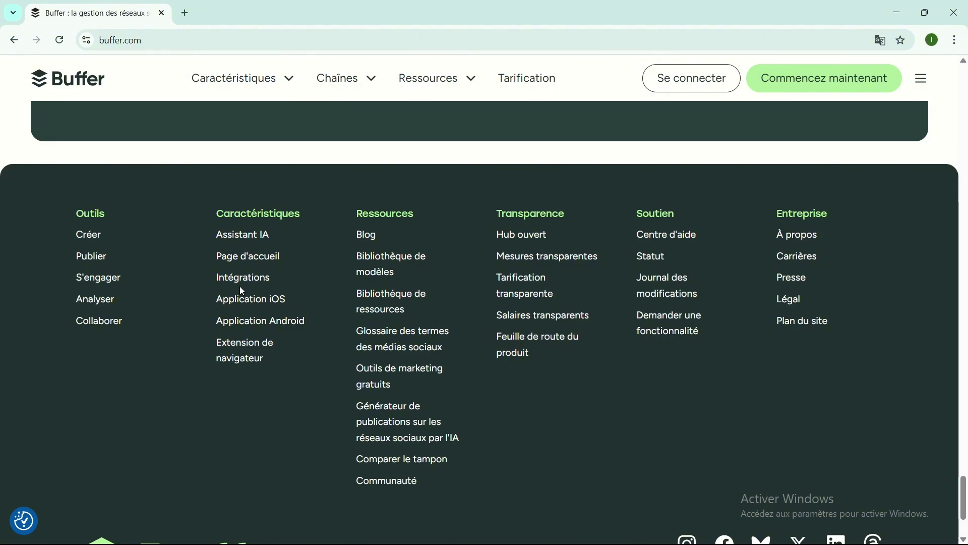
scroll(242, 291, up, 17)
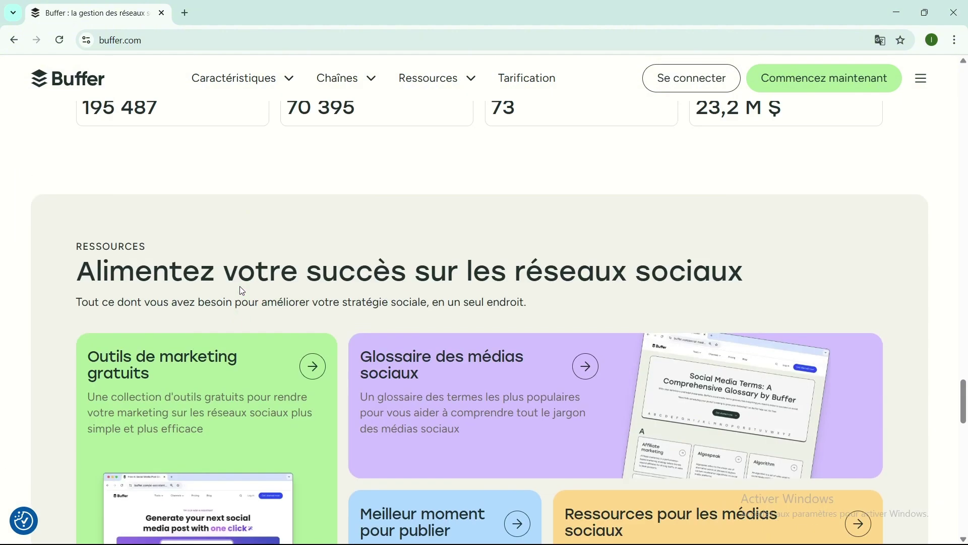
scroll(240, 287, up, 6)
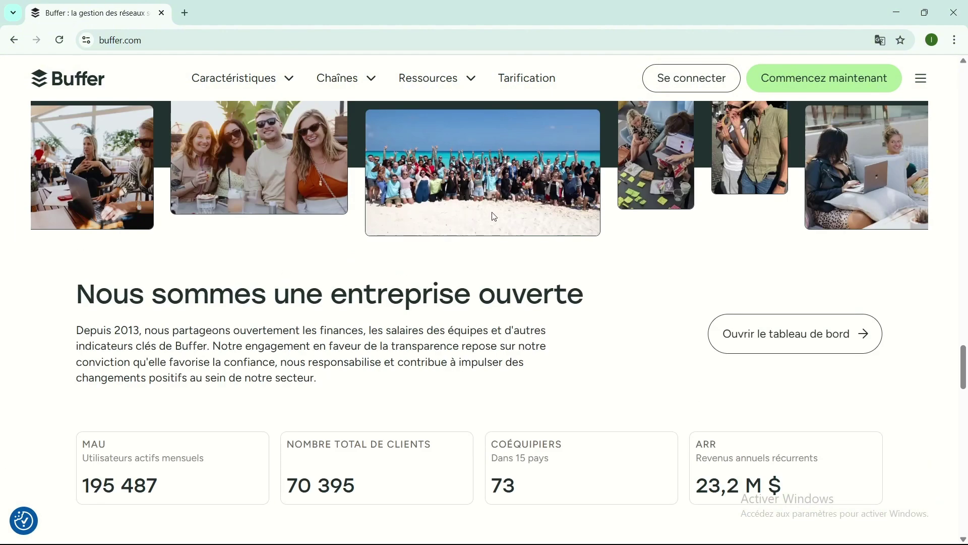
Get started from the home page to reach the publishing workspace, and expand the full list of connectable channels.
click(798, 80)
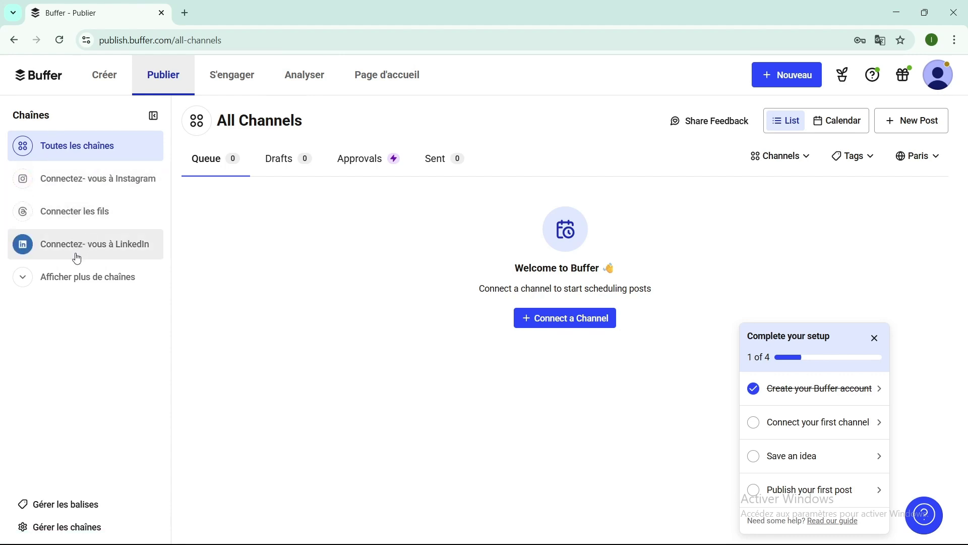
click(25, 279)
scroll(55, 301, down, 2)
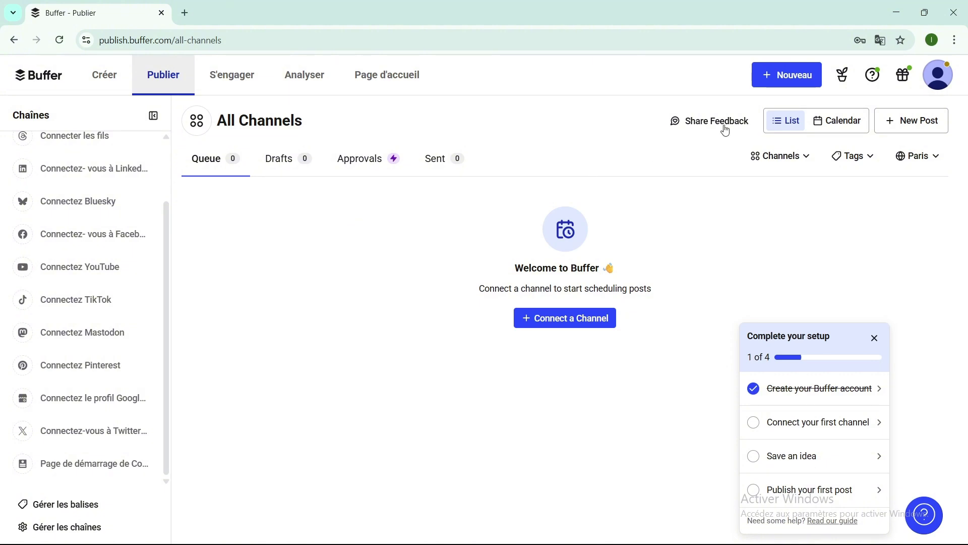
Switch all channels to the calendar view and start a new post in the Thursday 14 August 6 PM slot.
click(841, 126)
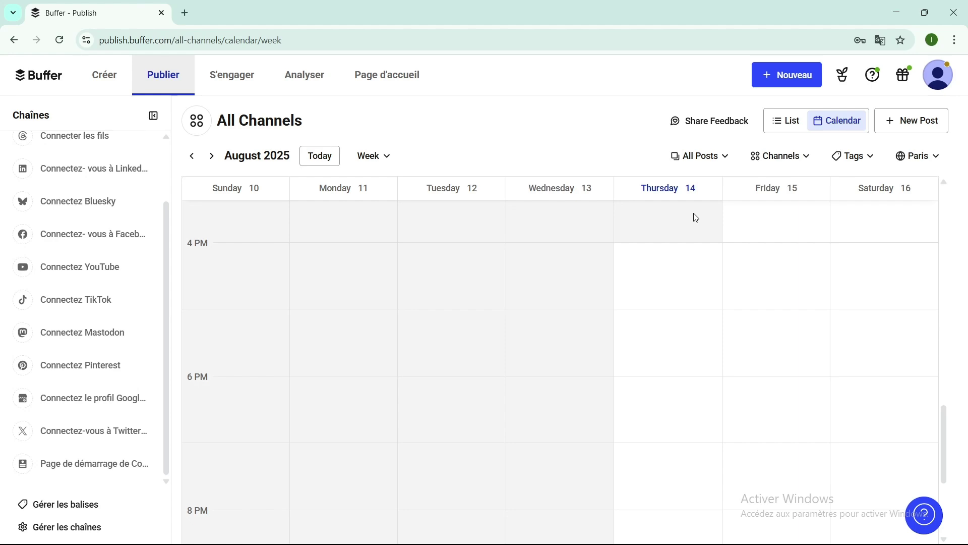
mouse_move(722, 279)
mouse_move(919, 261)
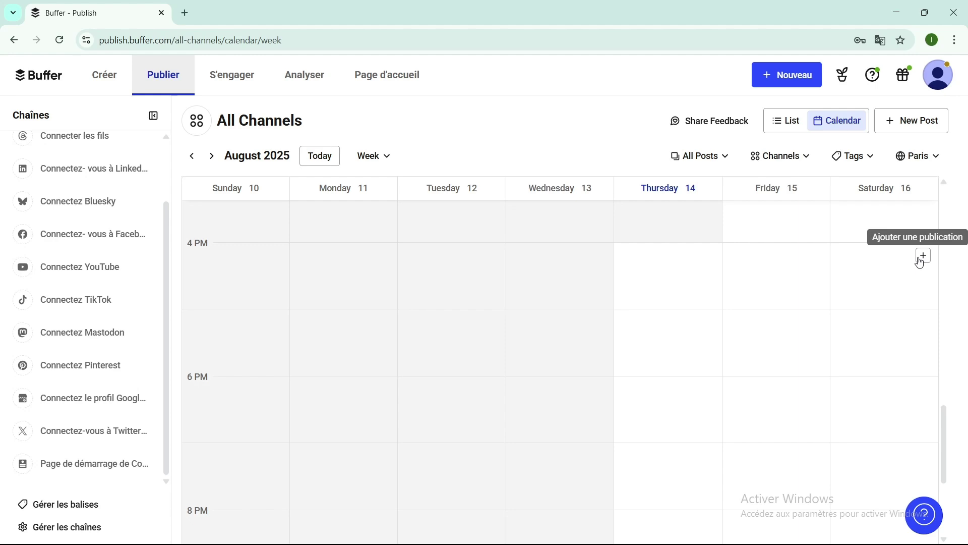
scroll(674, 320, down, 2)
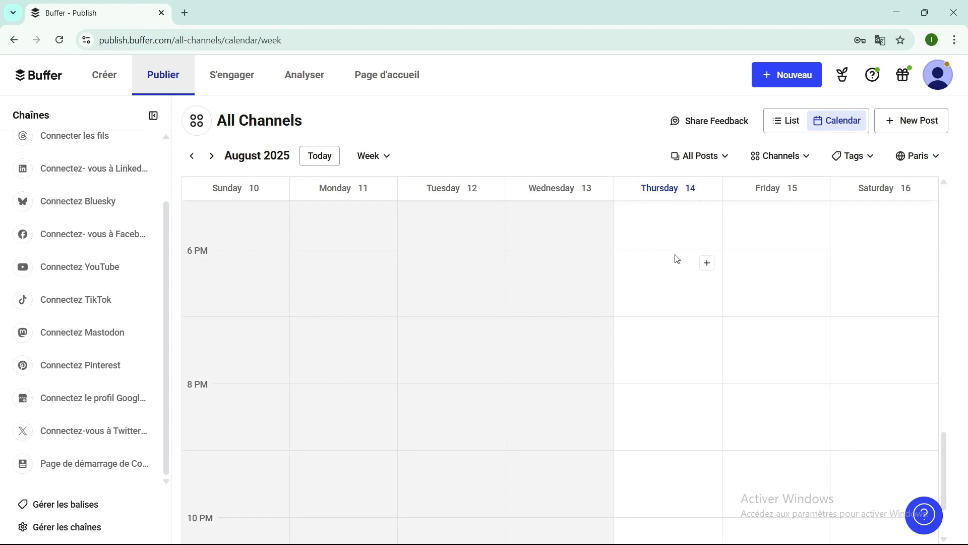
click(705, 266)
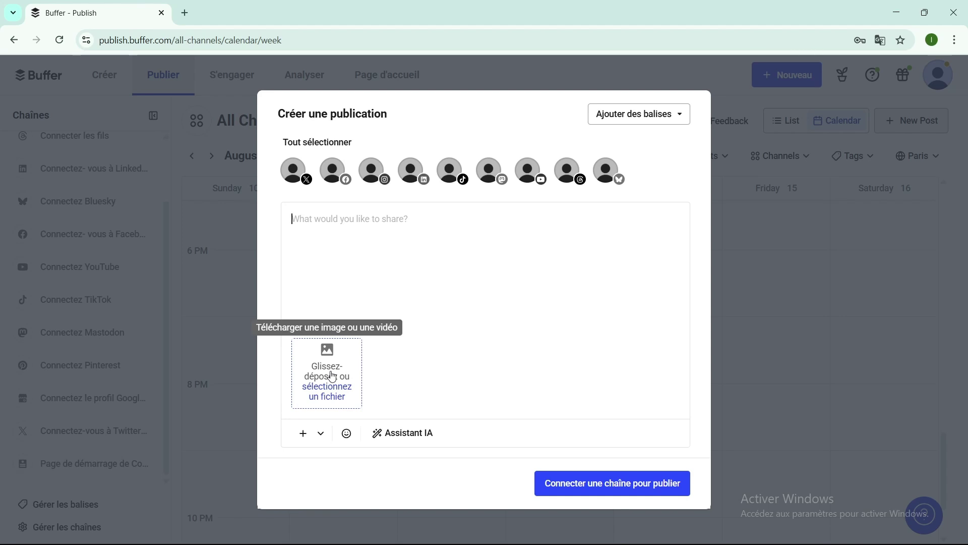
Examine the local file upload and the external import sources available for the post's media, without adding any.
click(338, 395)
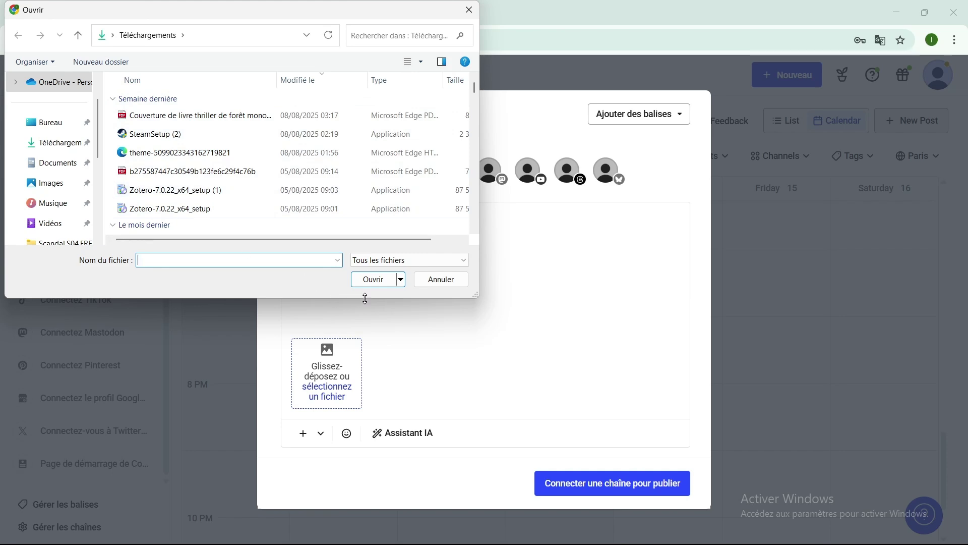
click(441, 279)
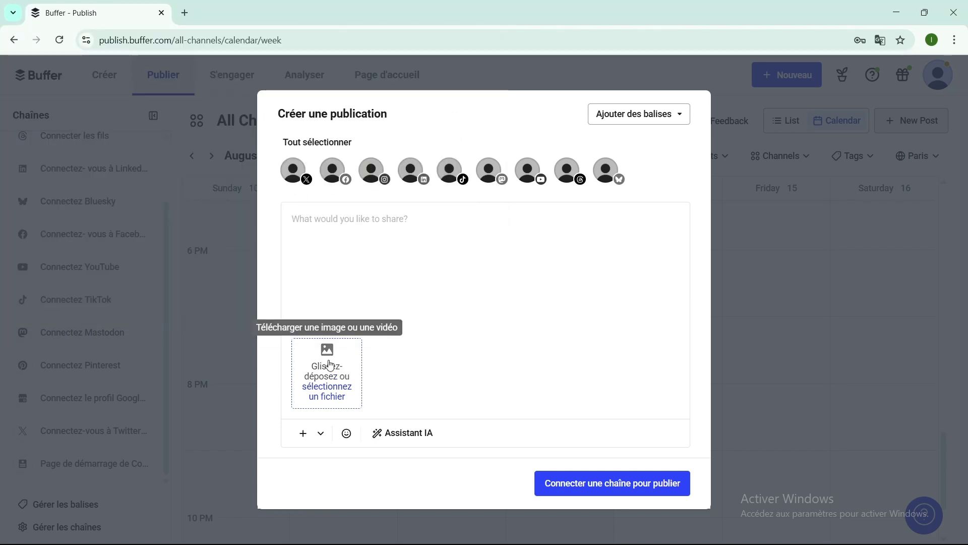
click(320, 434)
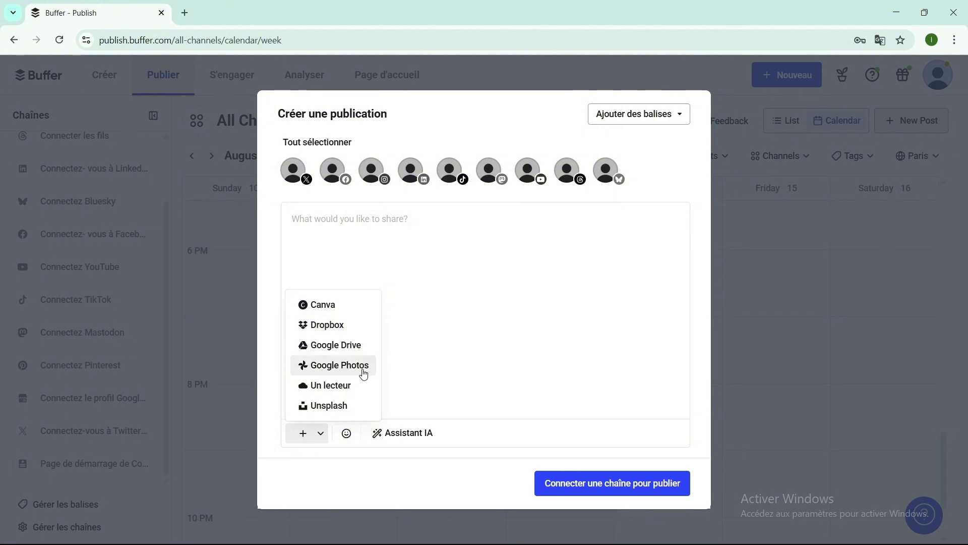
click(320, 435)
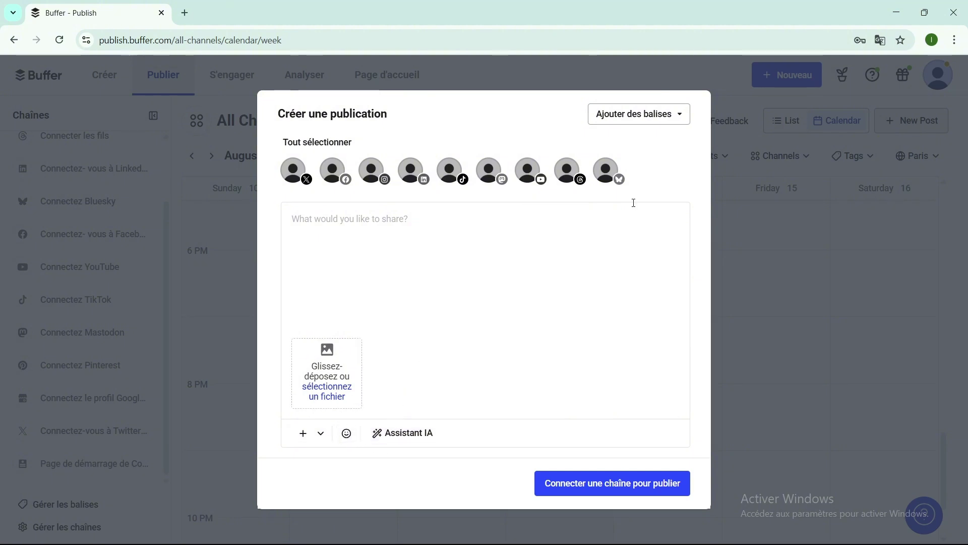
Try "animal" as a new tag name for the post and clear the entry.
click(679, 116)
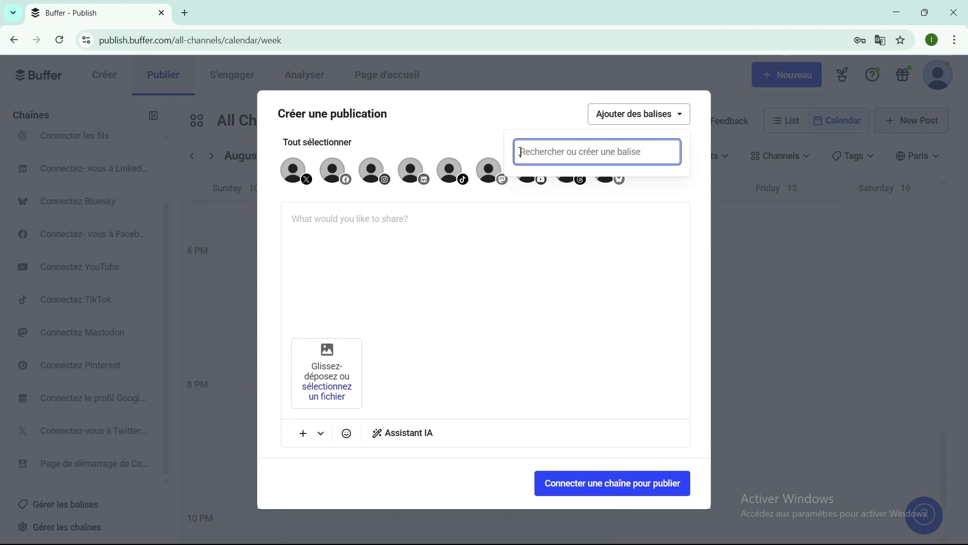
text(animal)
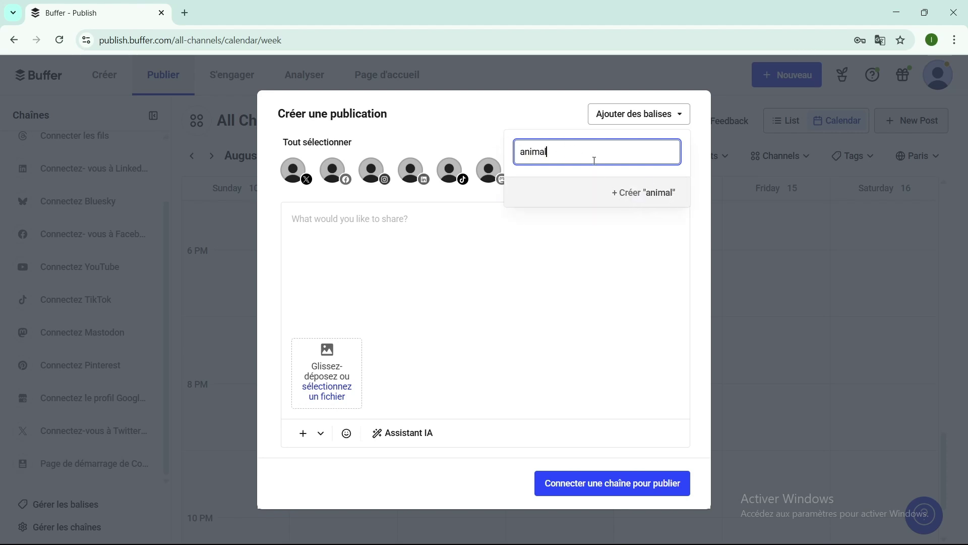
key(BackSpace)
key(BackSpace)
key(BackSpace)
key(BackSpace)
key(BackSpace)
key(BackSpace)
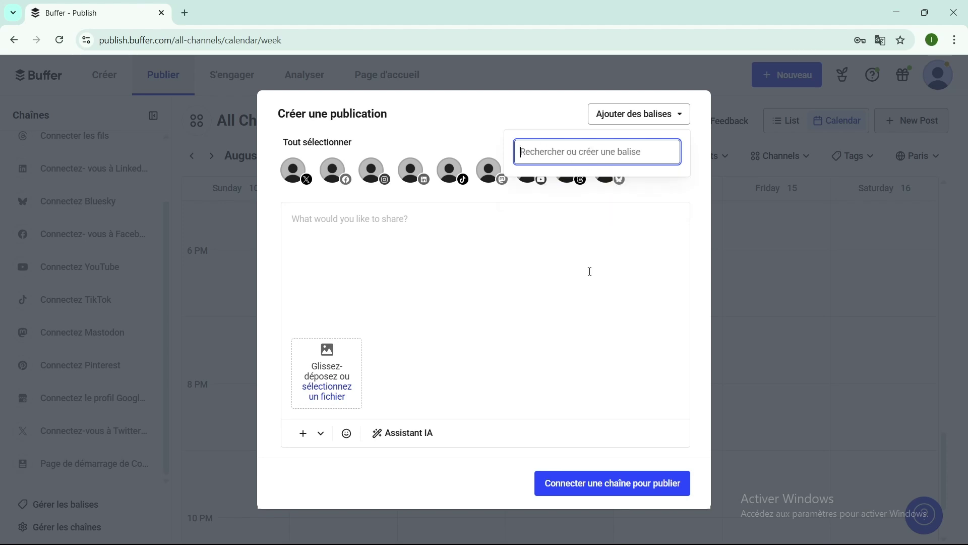
Close the post draft without saving and examine the channel types connectable through the calendar's channel filter.
click(574, 266)
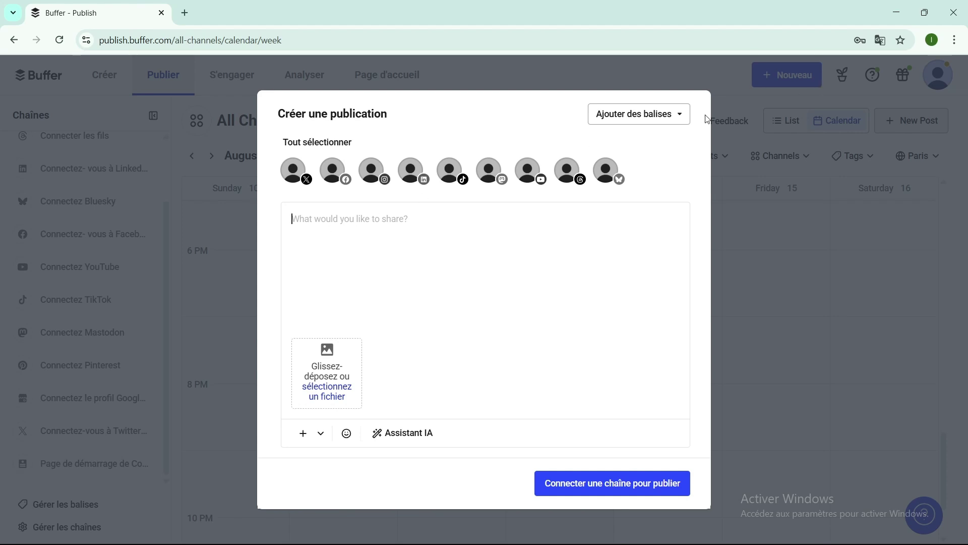
click(801, 292)
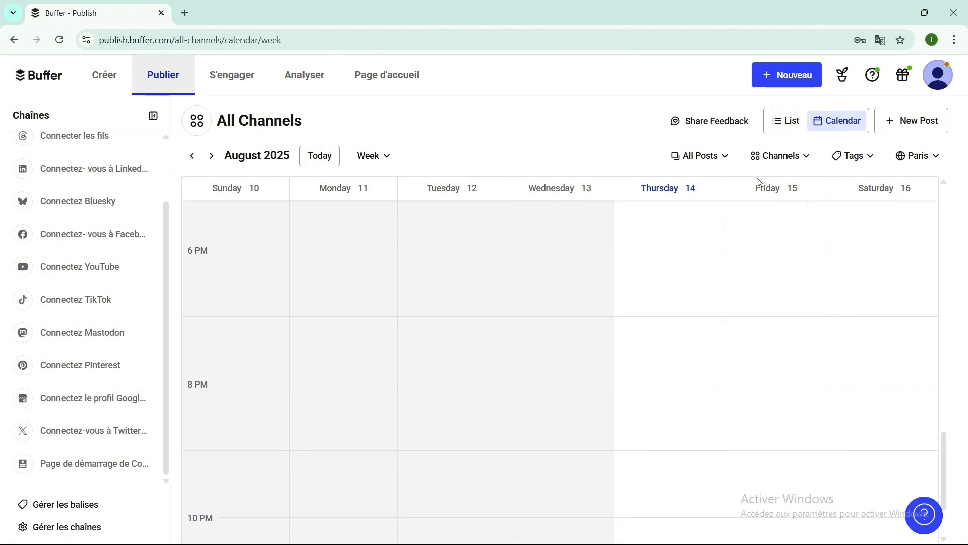
click(801, 159)
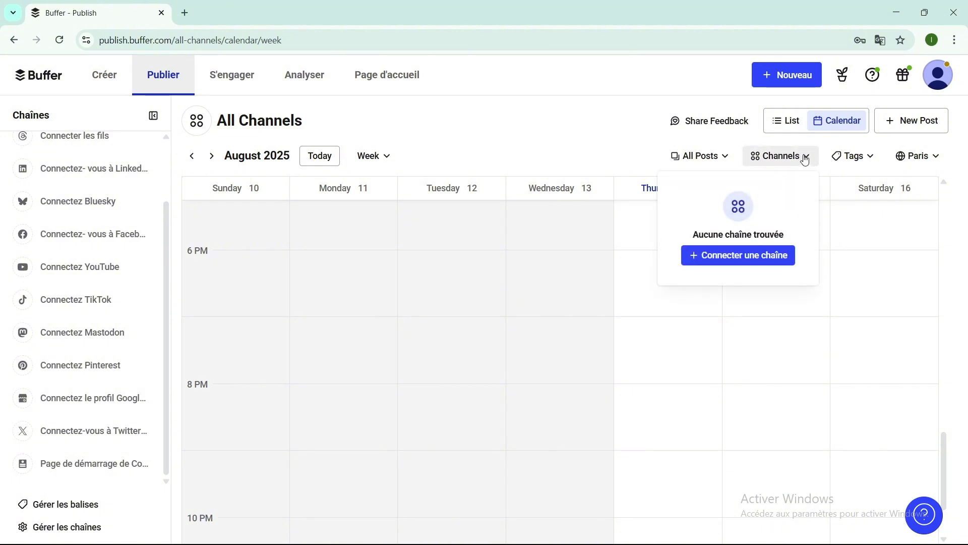
click(696, 260)
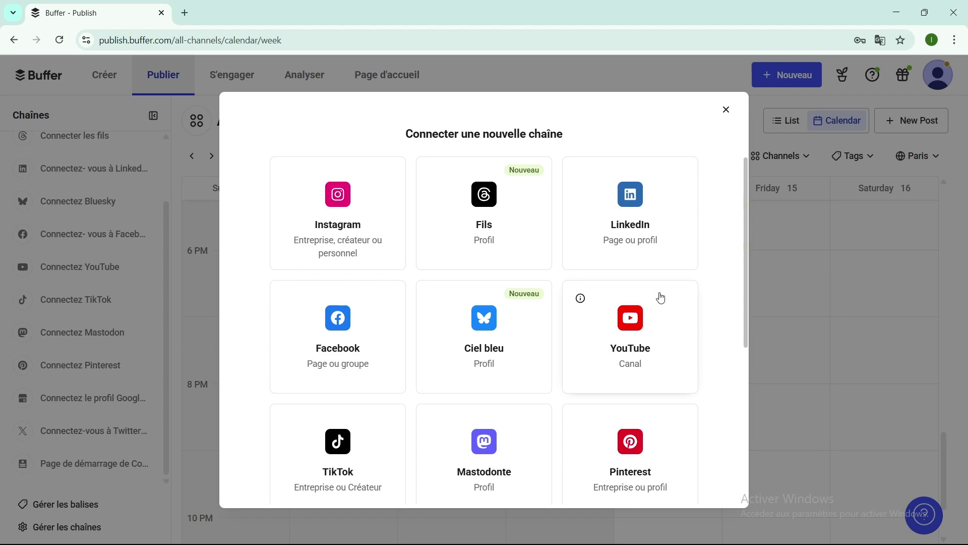
scroll(661, 297, down, 5)
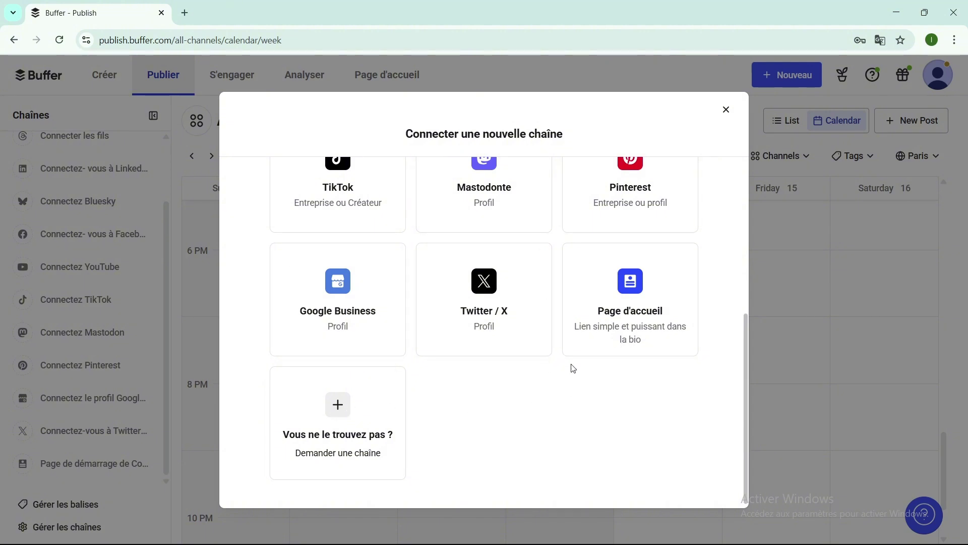
click(726, 110)
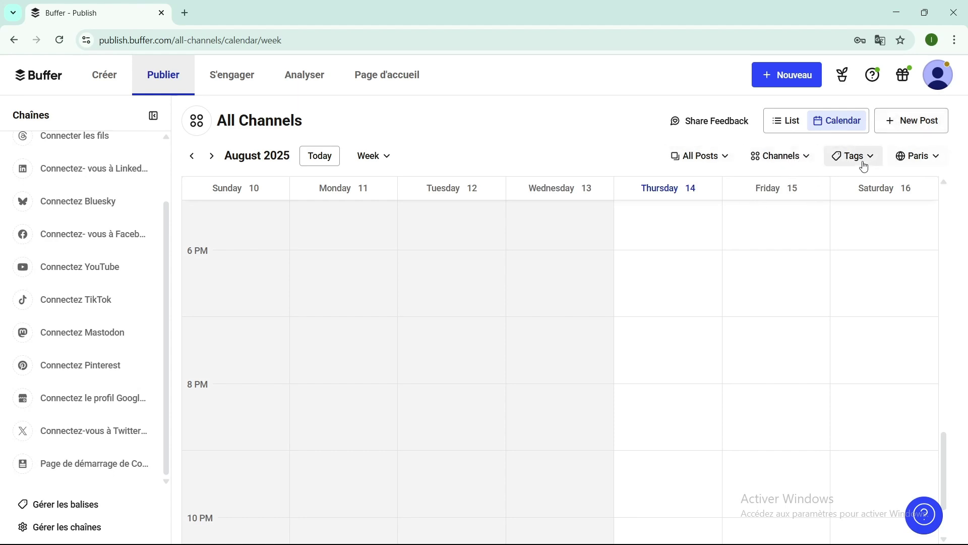
Examine the calendar's time zone choices and the channel types connectable from the list view's channel filter.
click(935, 158)
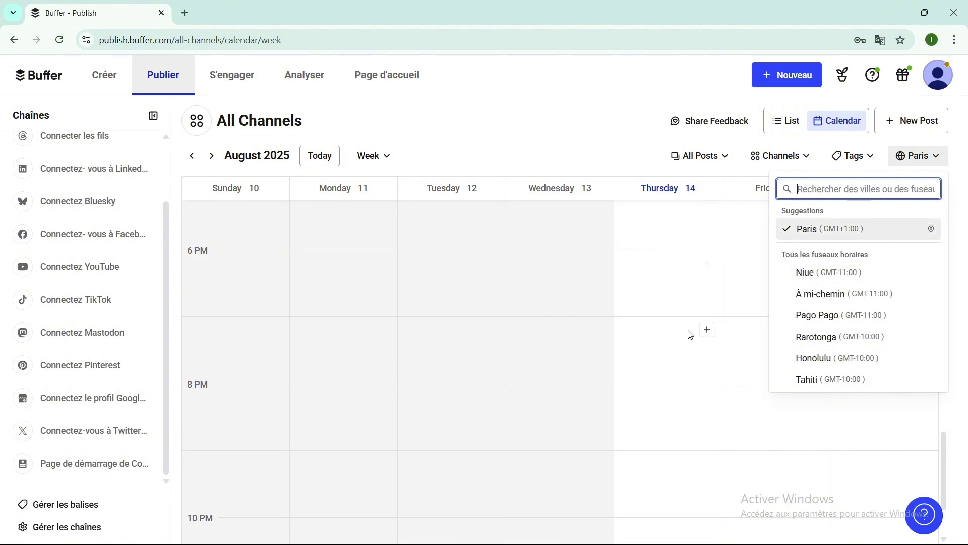
click(600, 92)
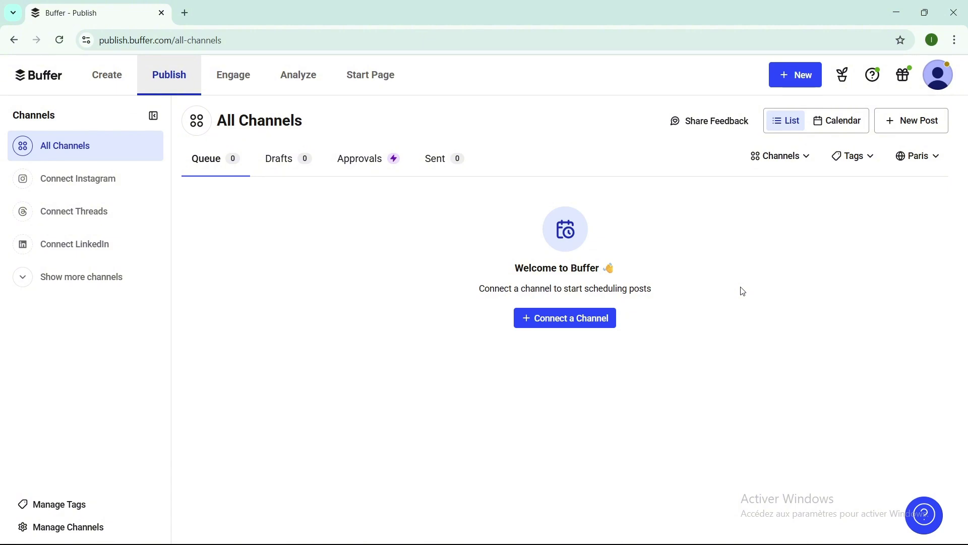
click(796, 157)
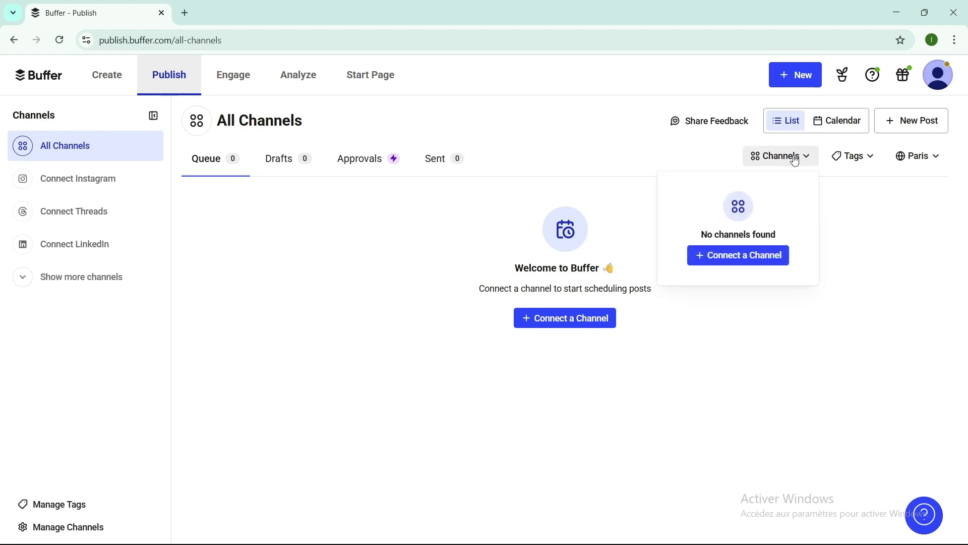
click(721, 257)
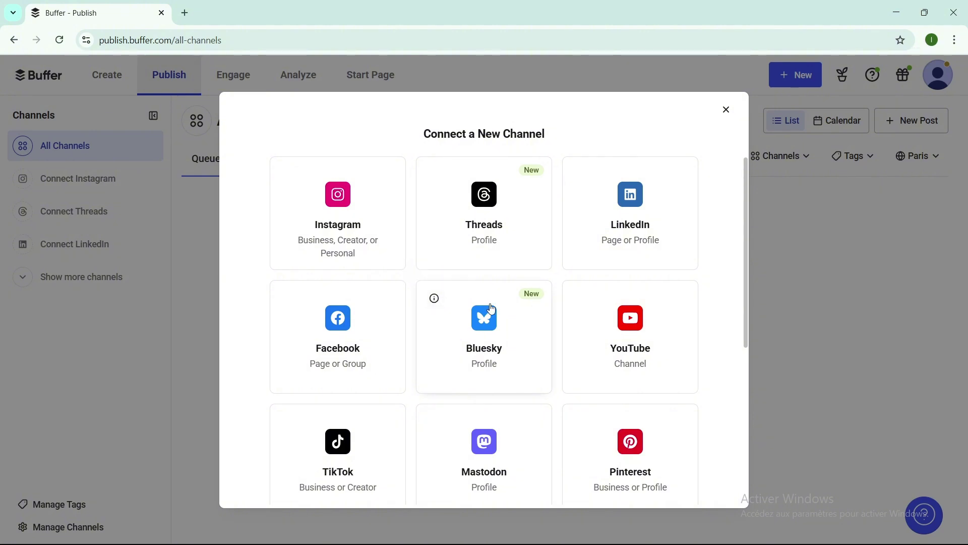
scroll(604, 423, down, 2)
click(840, 349)
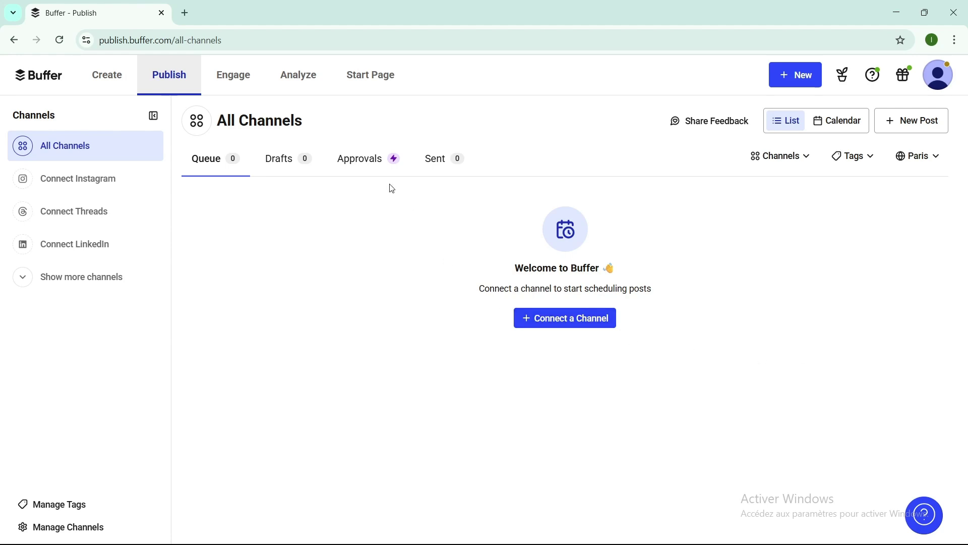
Start the 14-day free trial of the analytics section and look over its home dashboard.
click(298, 75)
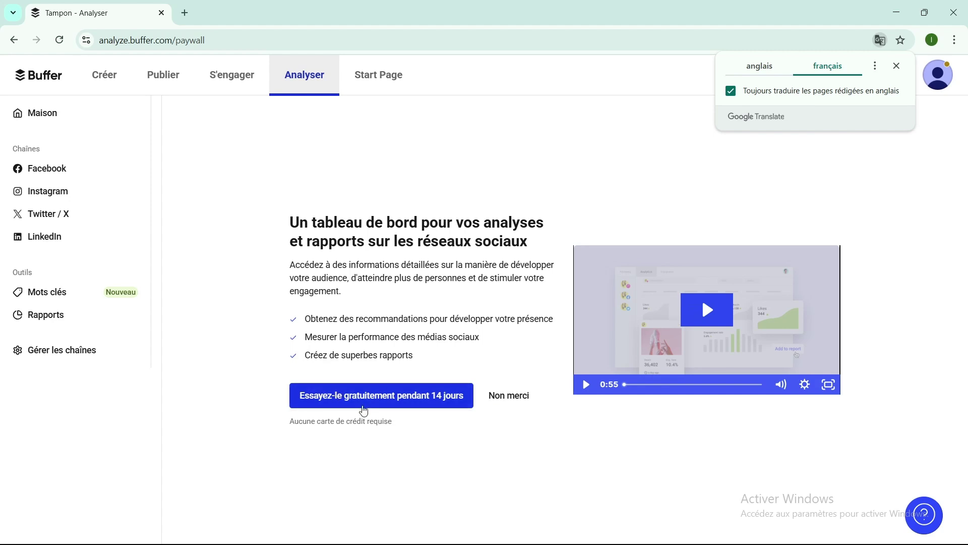
click(367, 405)
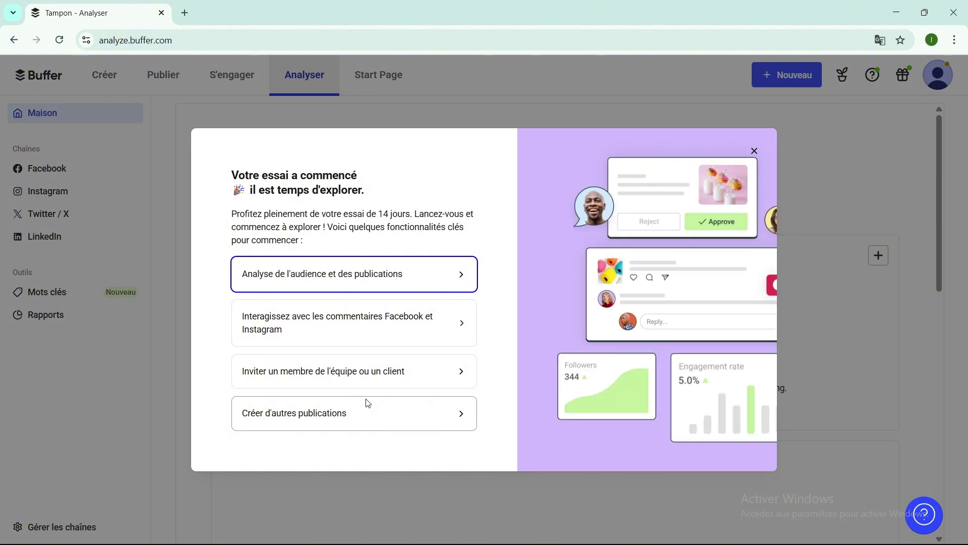
click(755, 152)
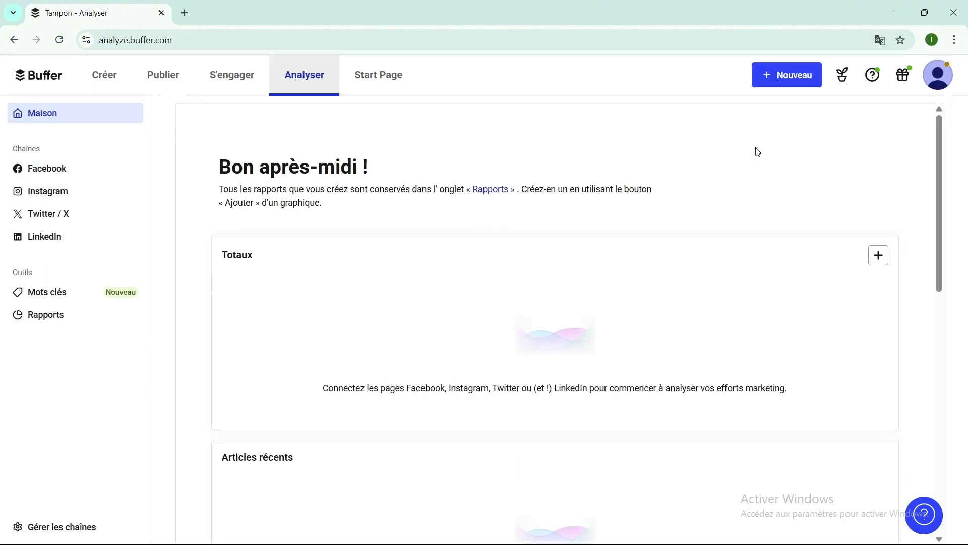
scroll(683, 214, down, 4)
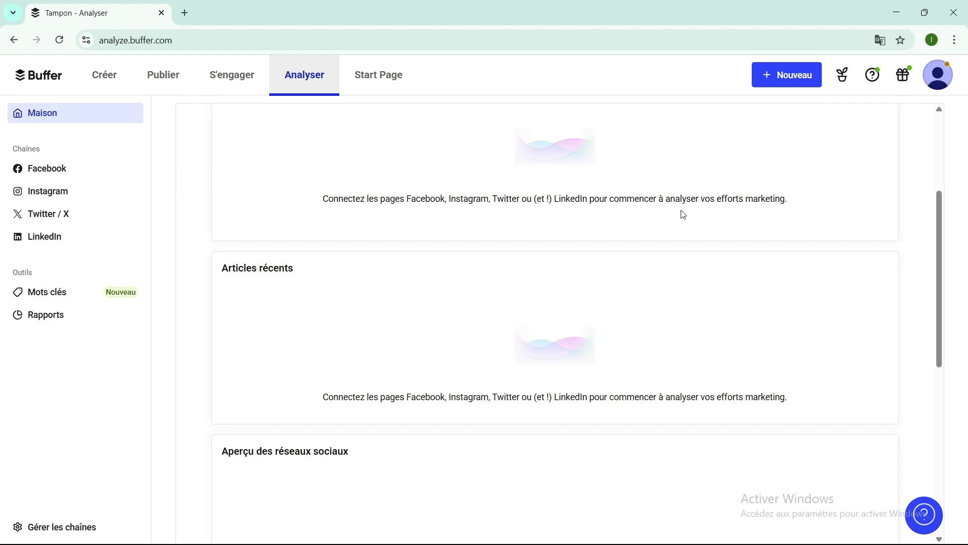
scroll(678, 213, up, 4)
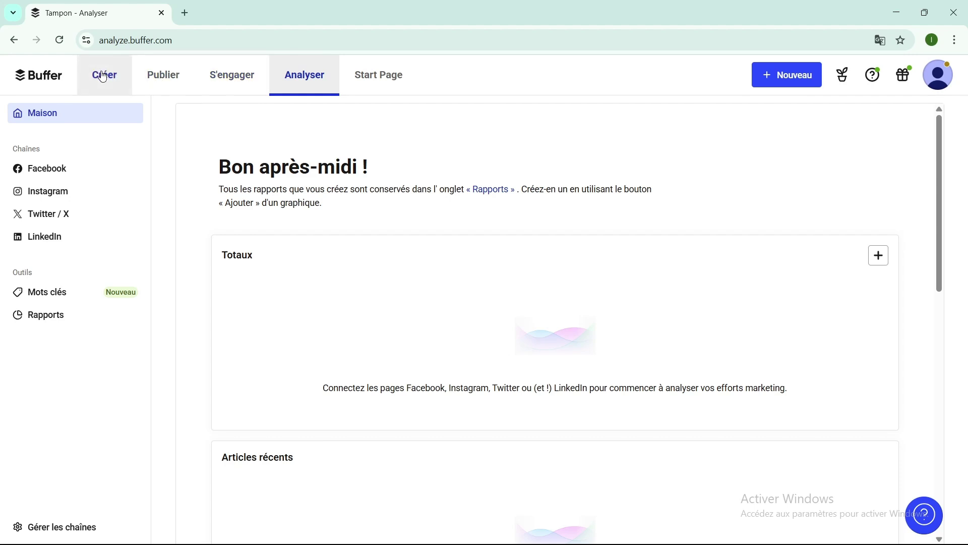
Open the Start Page section and browse its full gallery of starting templates without choosing one.
click(160, 77)
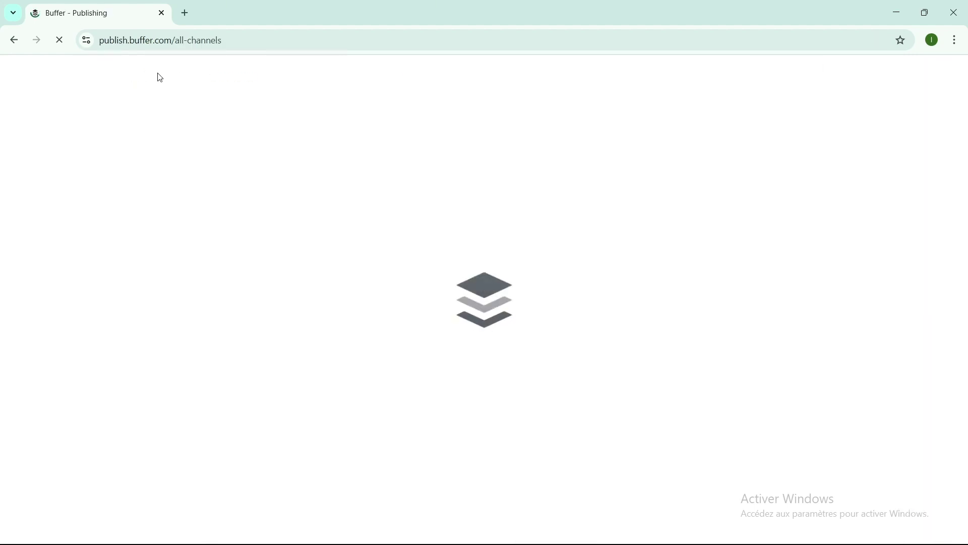
click(355, 75)
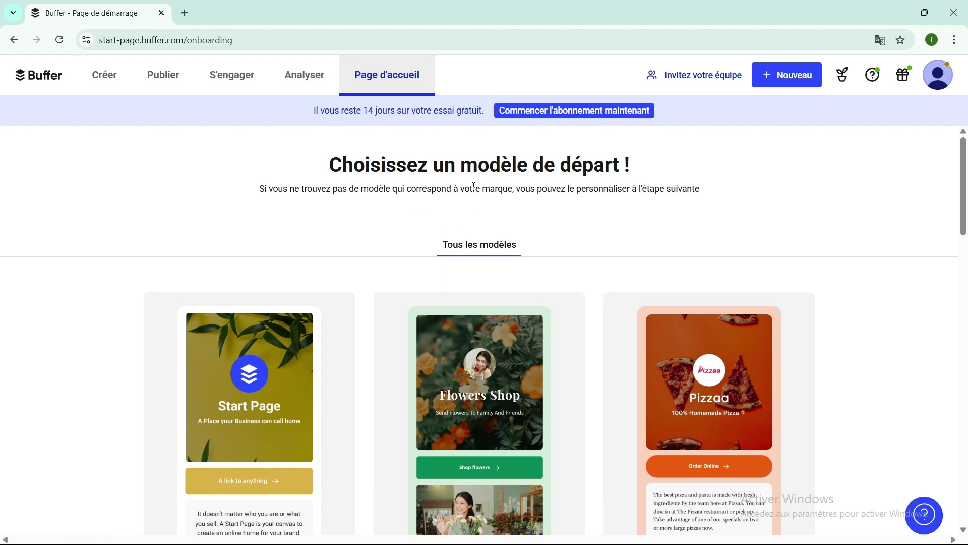
scroll(493, 193, down, 5)
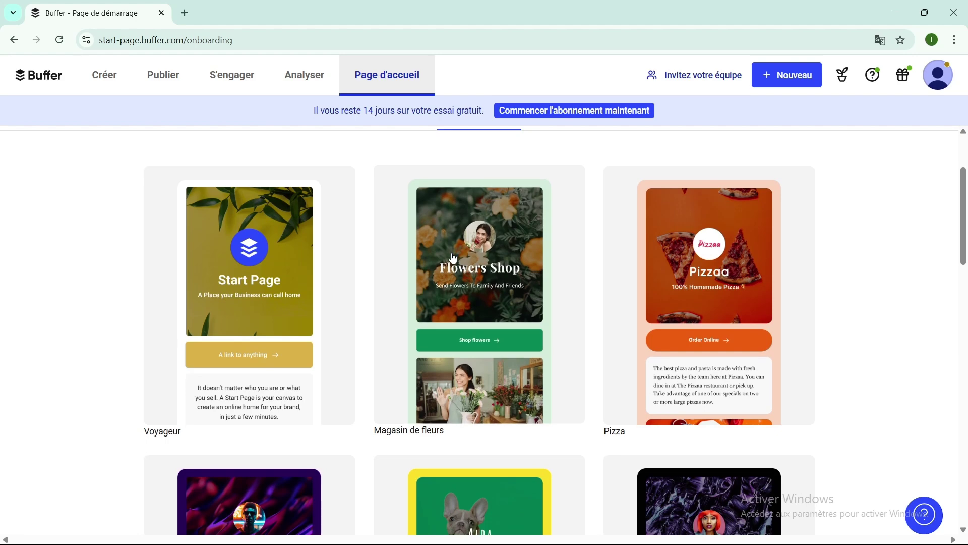
scroll(452, 258, up, 2)
scroll(452, 376, down, 4)
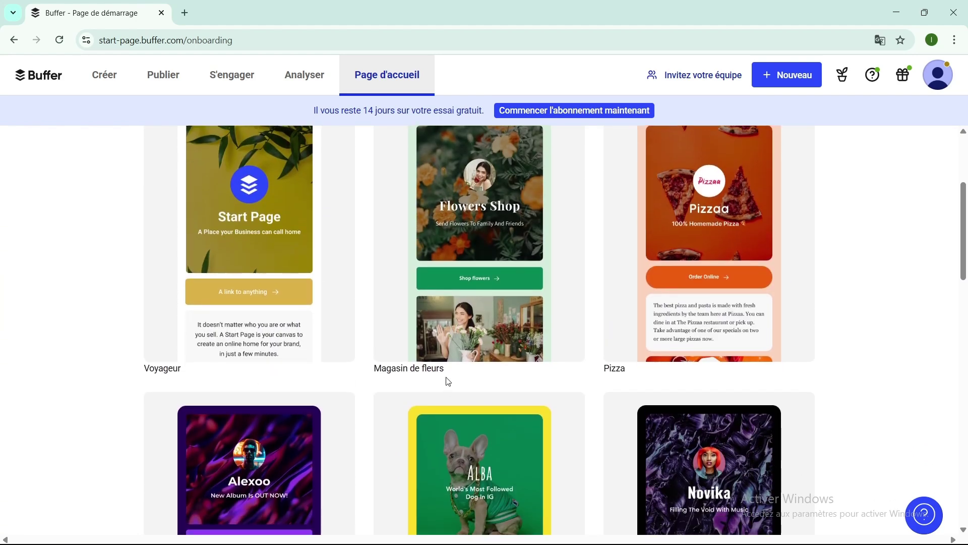
scroll(290, 398, down, 4)
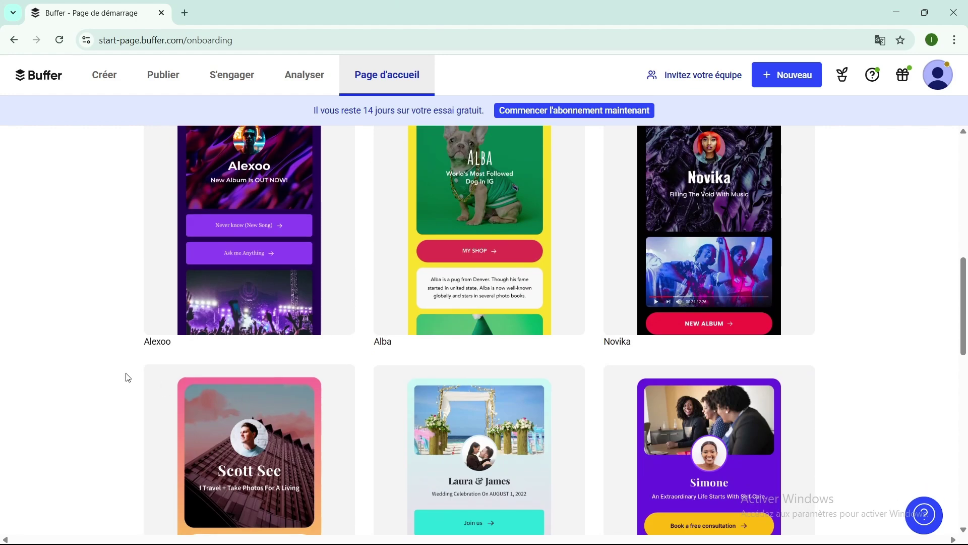
scroll(580, 367, down, 3)
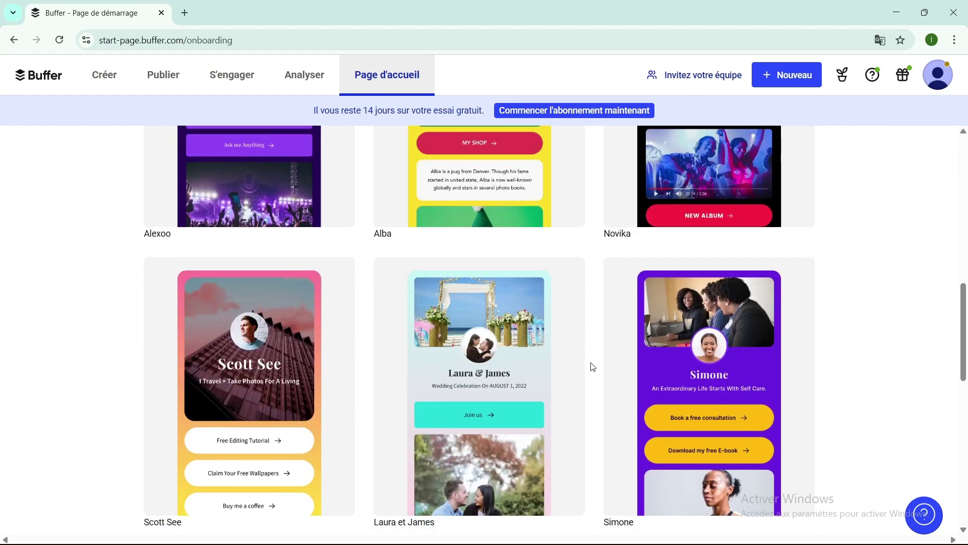
scroll(333, 401, down, 4)
scroll(332, 401, down, 8)
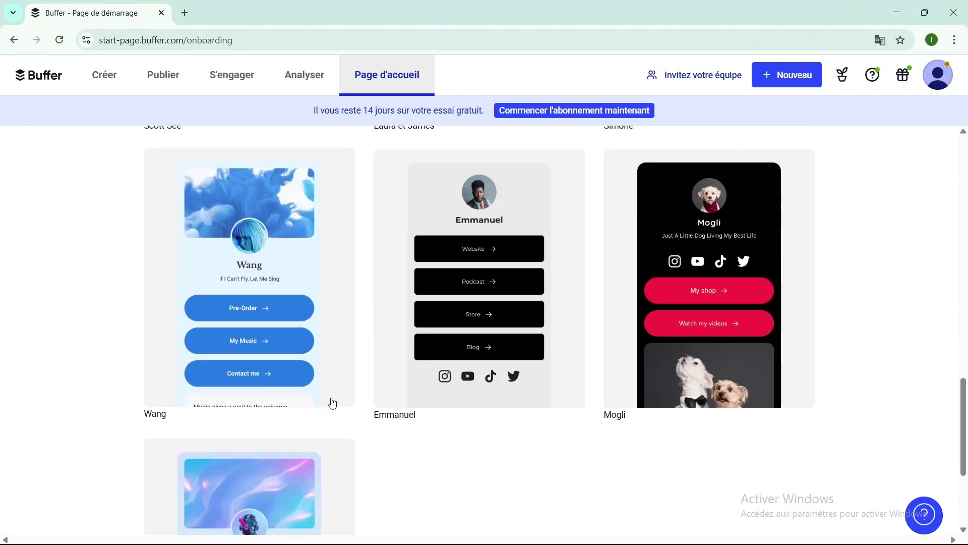
scroll(331, 401, up, 10)
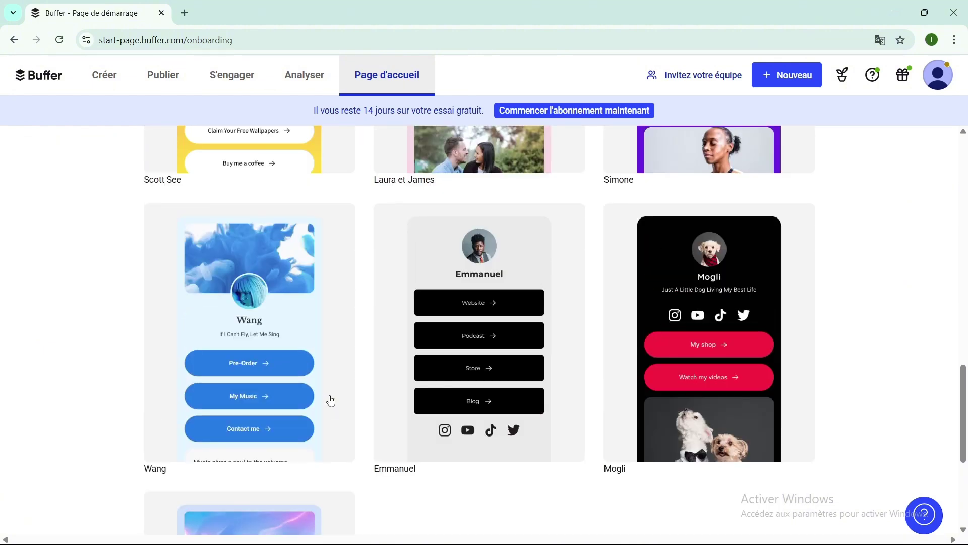
scroll(330, 399, up, 14)
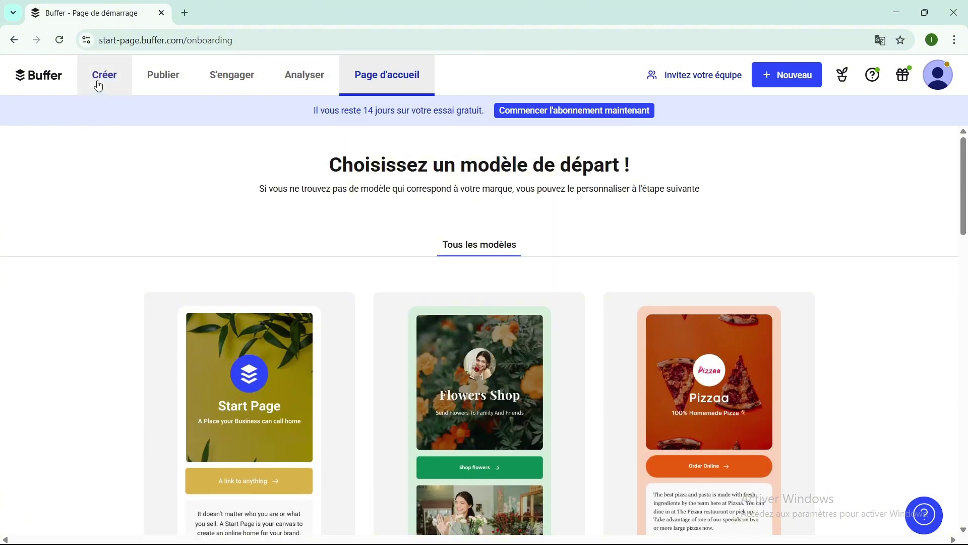
Open the Ideas board in the Create section and look over the Unassigned ideas.
click(107, 76)
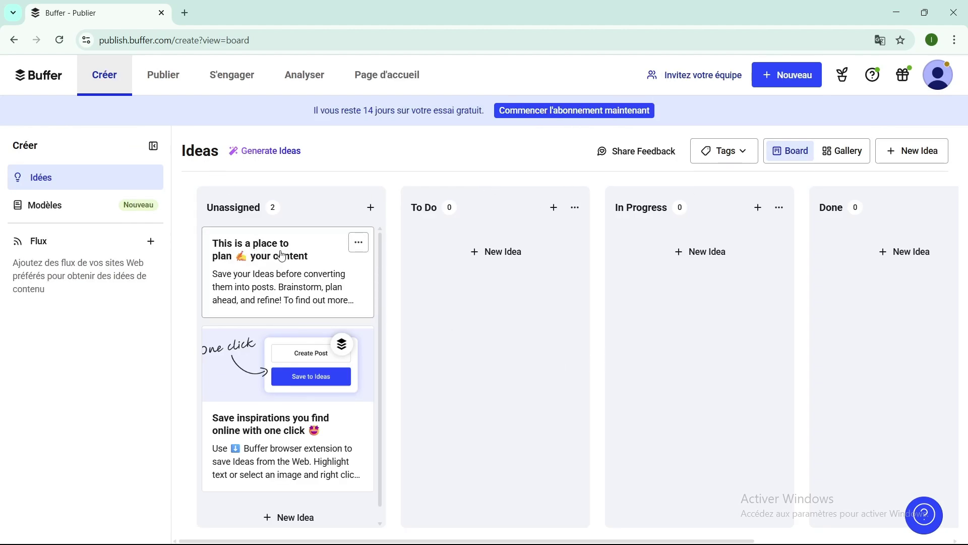
scroll(279, 308, down, 1)
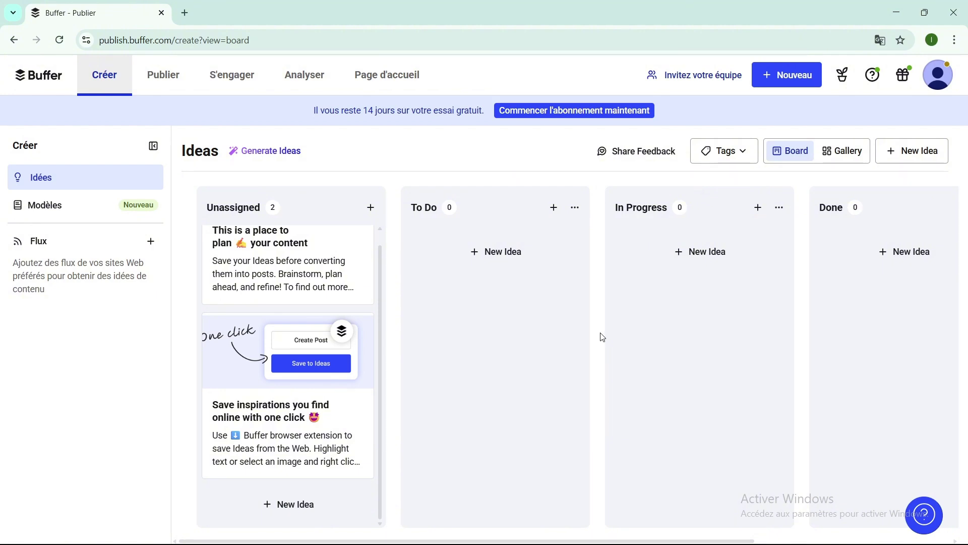
Draft a new idea titled "nouveau projet" in the To Do column.
click(475, 257)
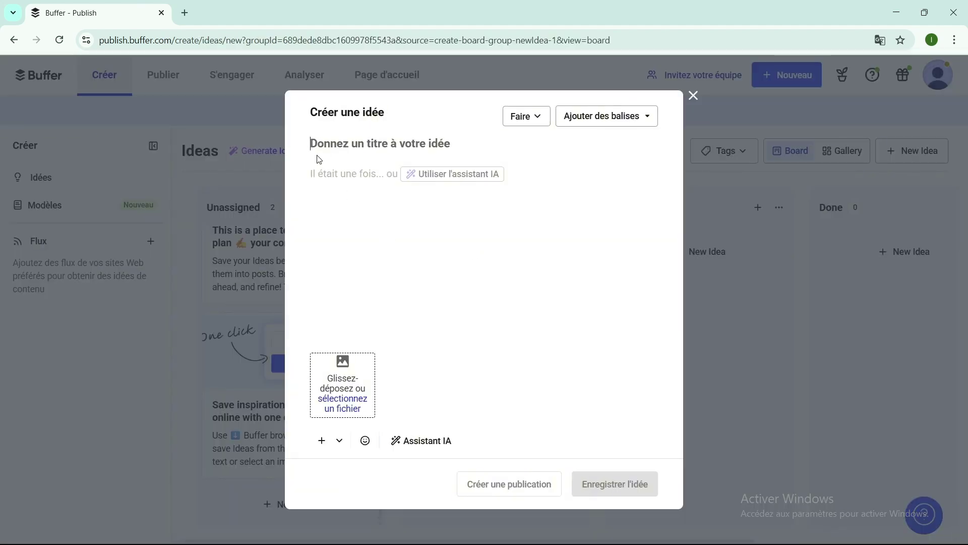
click(440, 146)
text(nouveau projet)
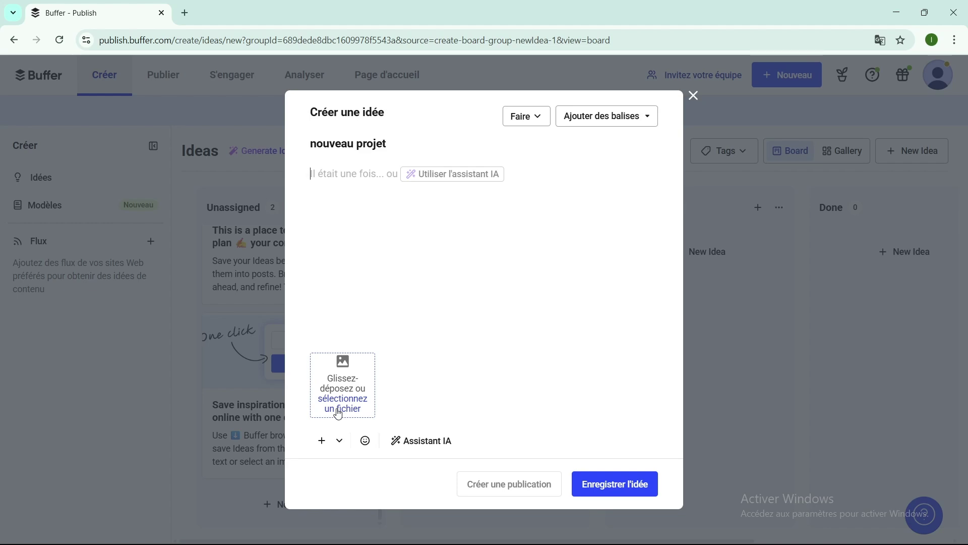
Examine the idea's external media sources, including Canva, its status options and tag entry, and close the idea without saving.
click(321, 447)
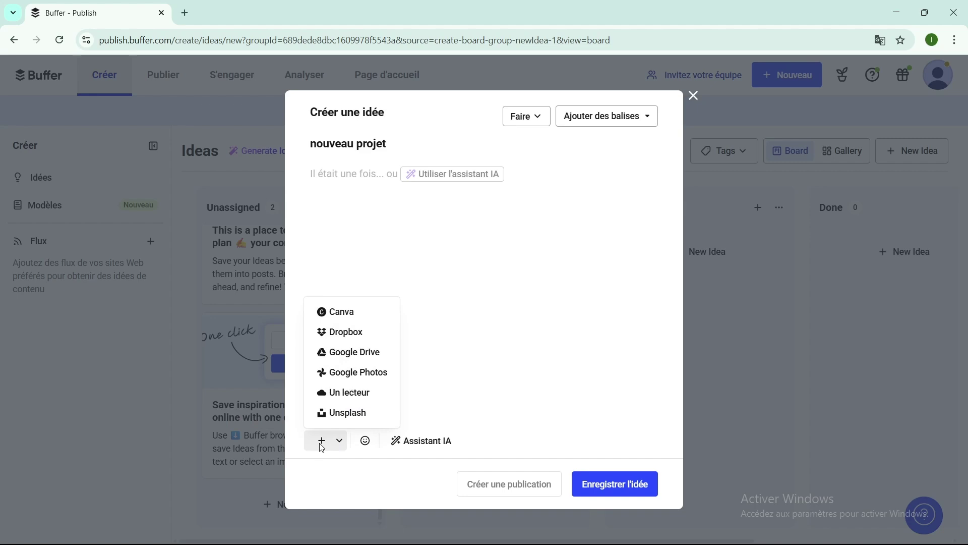
click(348, 313)
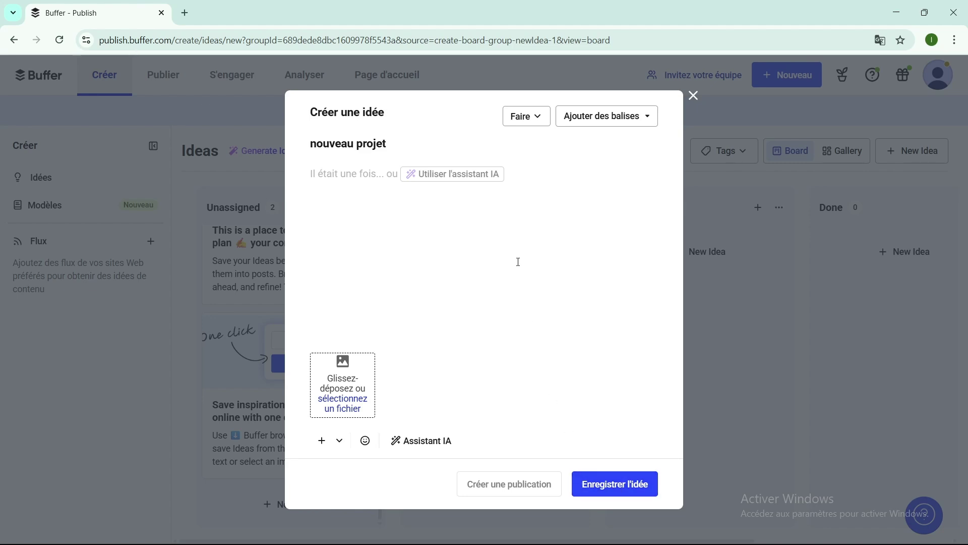
click(538, 117)
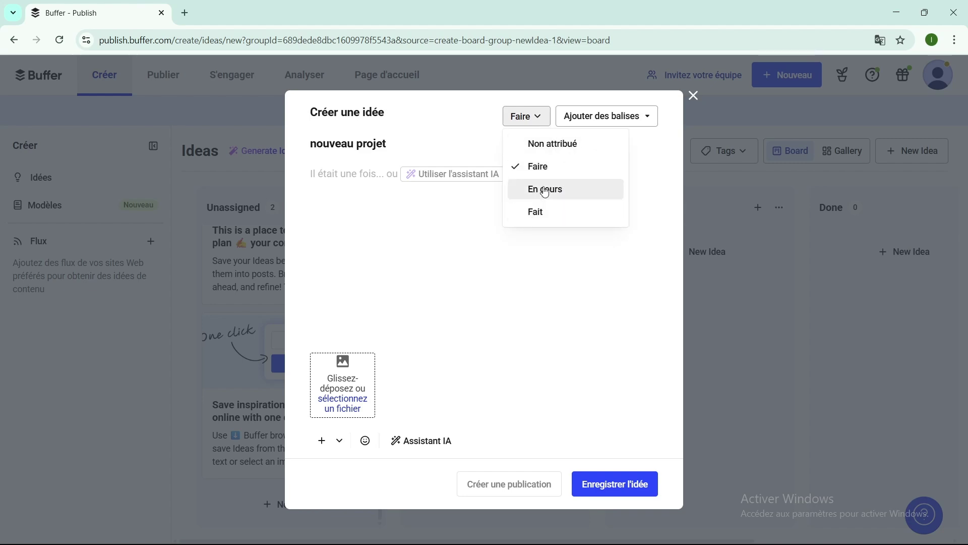
click(648, 119)
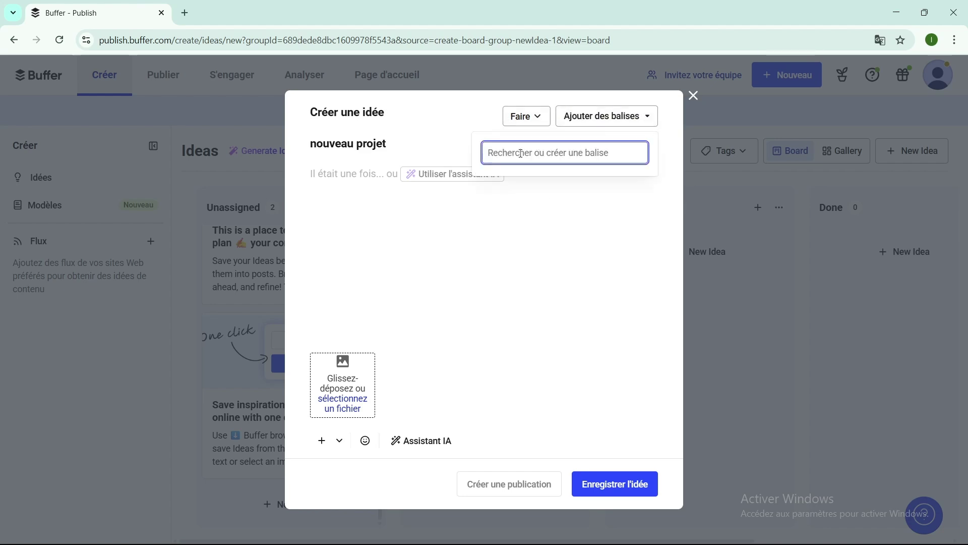
click(556, 200)
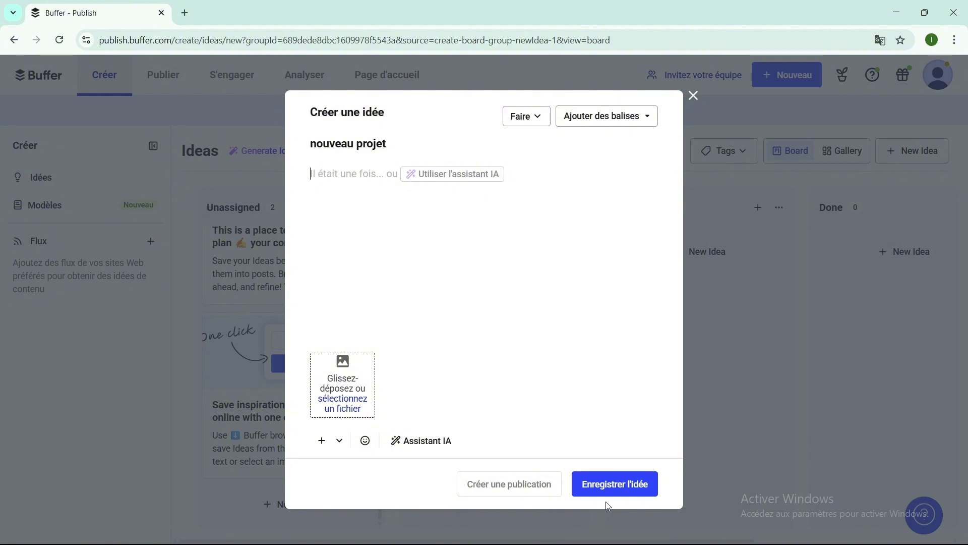
key(Escape)
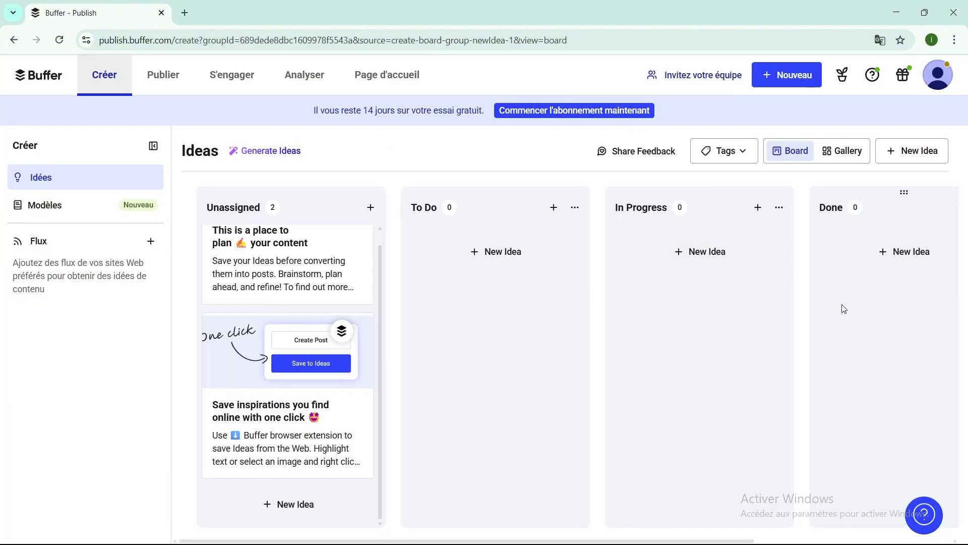